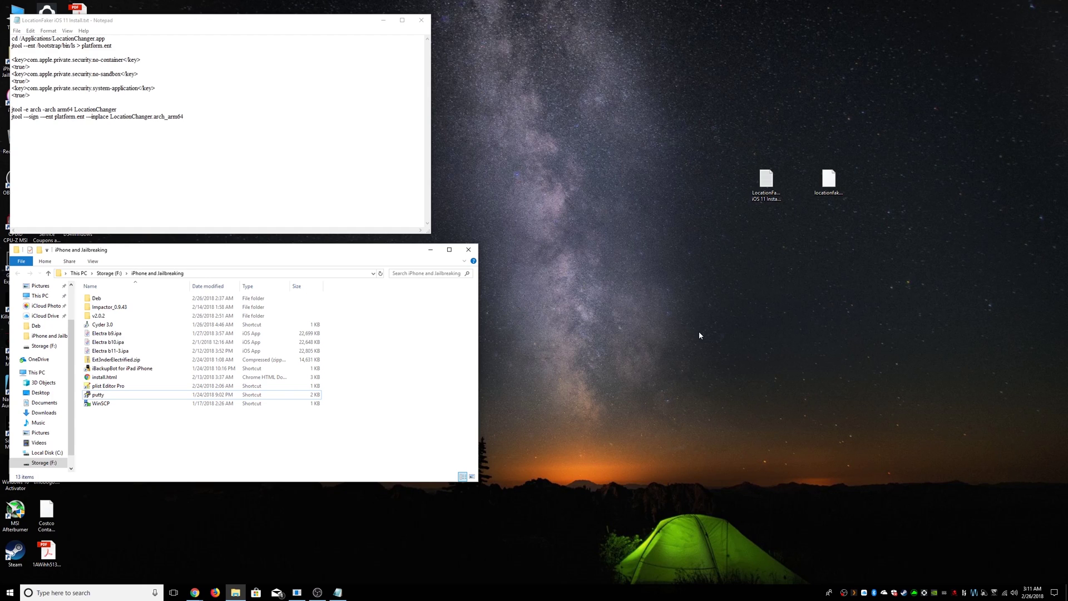
# - Select the LocationFaker notes and .deb package on the desktop, and briefly search for the plist editor
pyautogui.moveTo(917, 169); pyautogui.dragTo(685, 178)
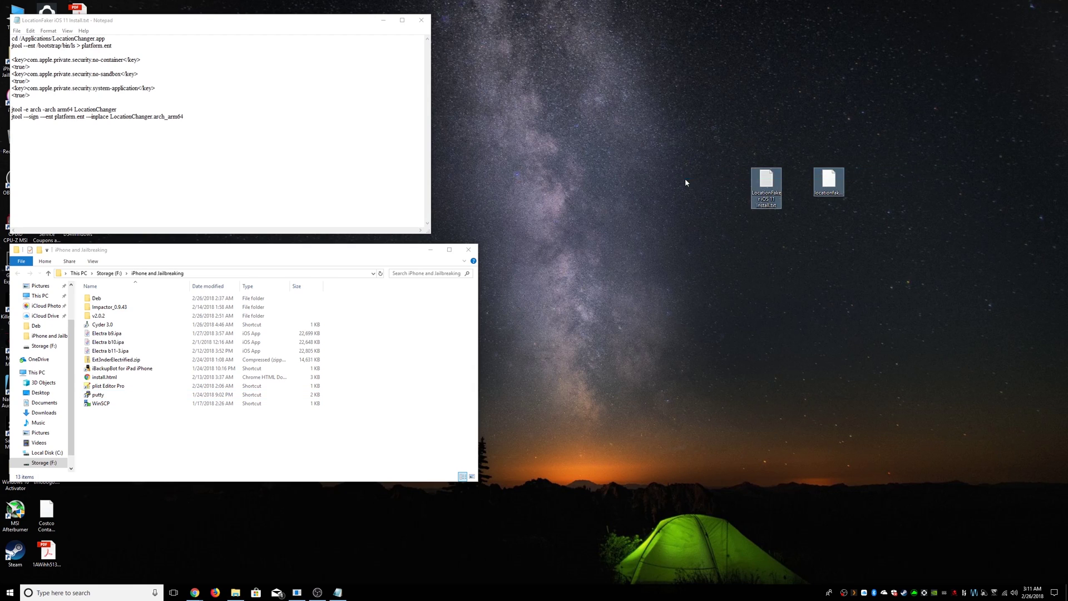
pyautogui.click(766, 181)
pyautogui.click(830, 182)
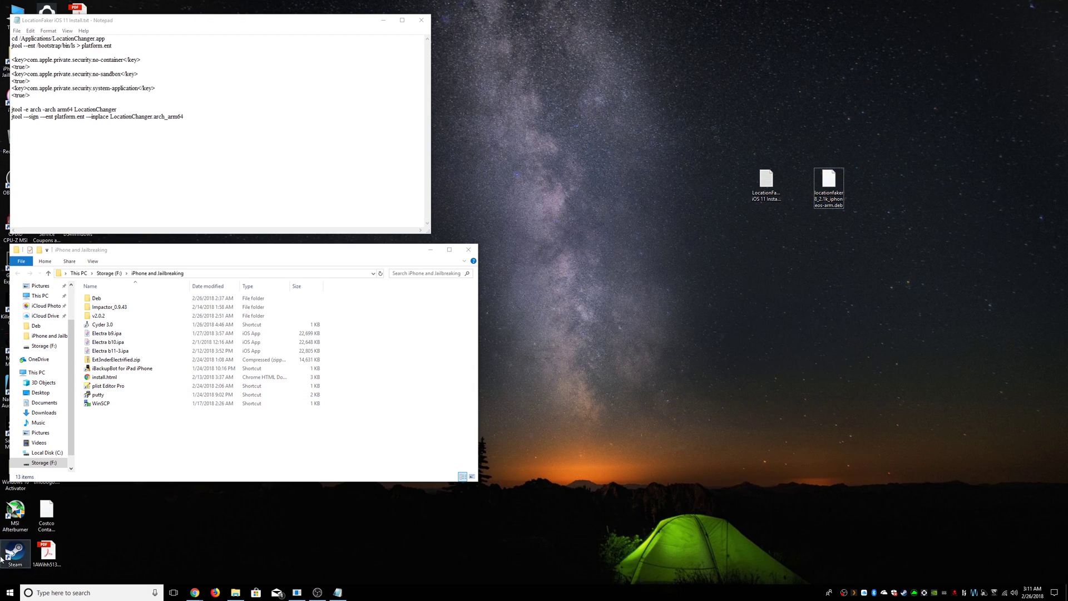
pyautogui.click(96, 593)
pyautogui.write('plist')
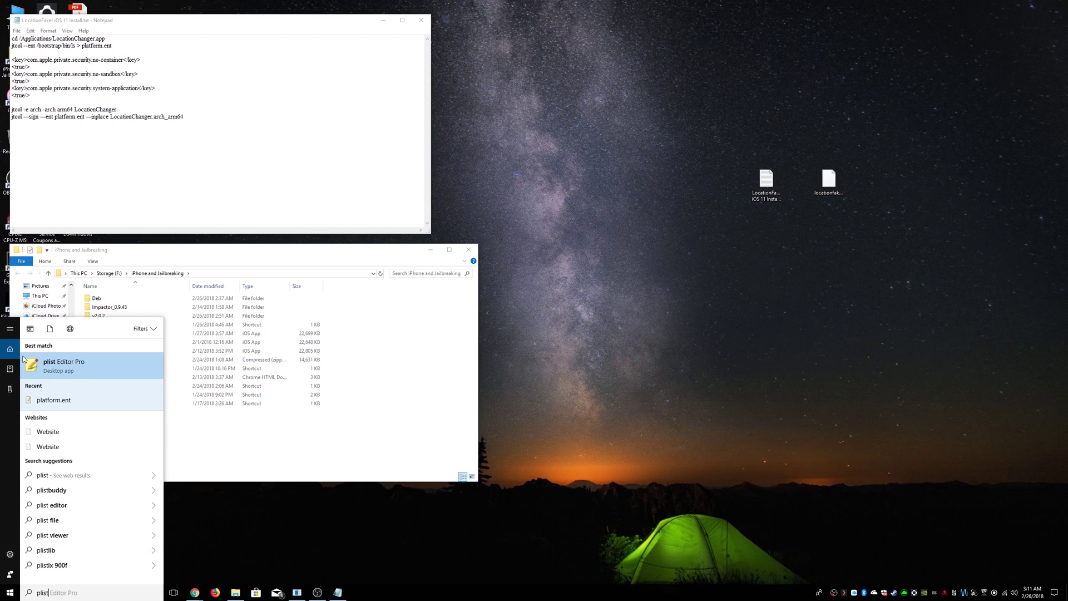
pyautogui.click(576, 301)
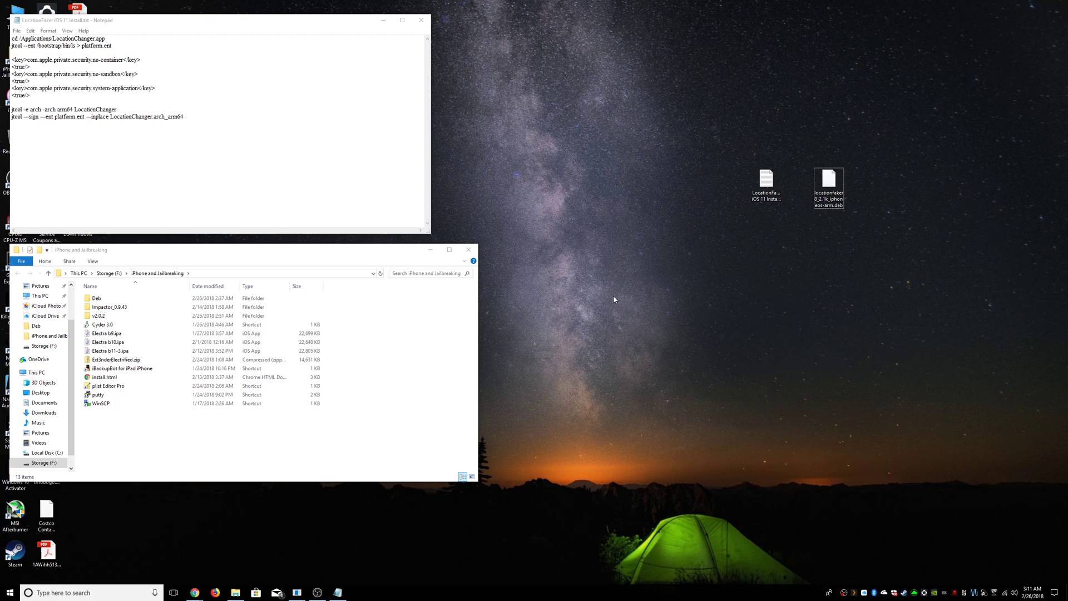
# - Extract the locationfaker .deb package with 7-Zip
pyautogui.rightClick(834, 196)
pyautogui.moveTo(865, 215)
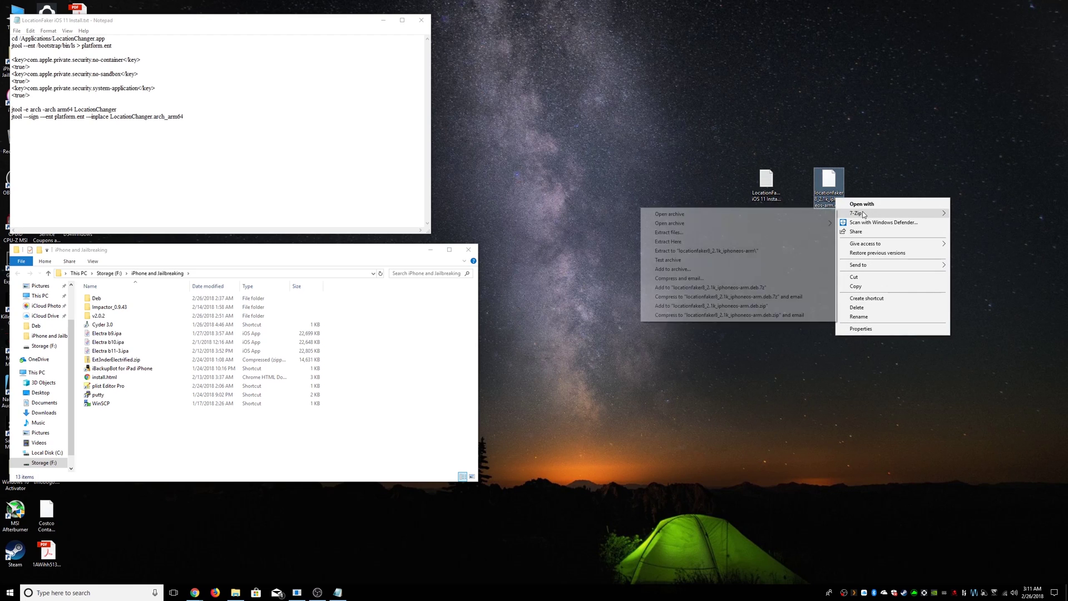
pyautogui.click(737, 233)
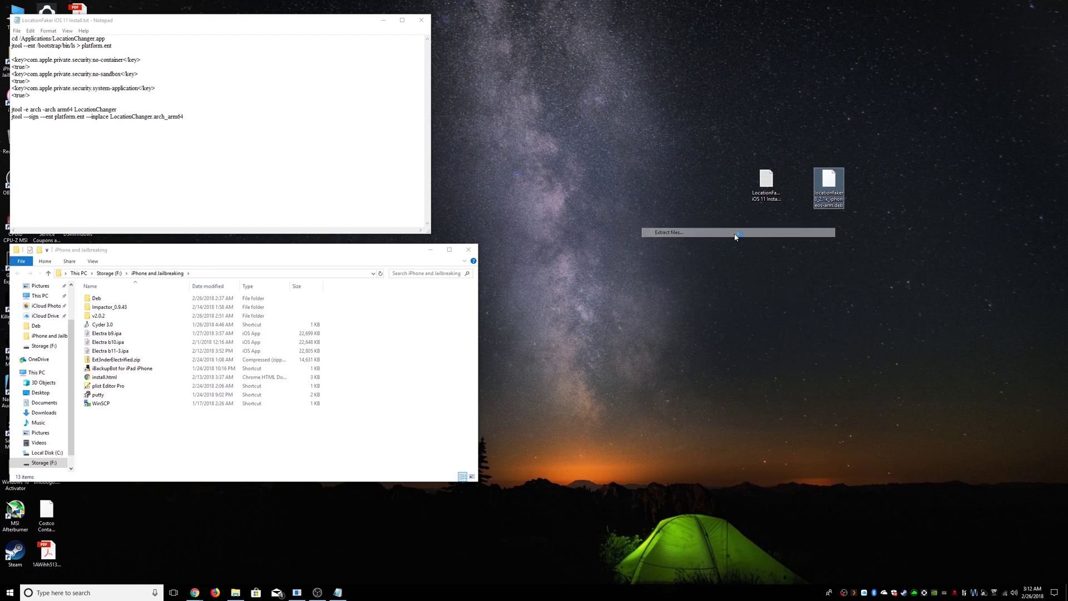
pyautogui.click(507, 334)
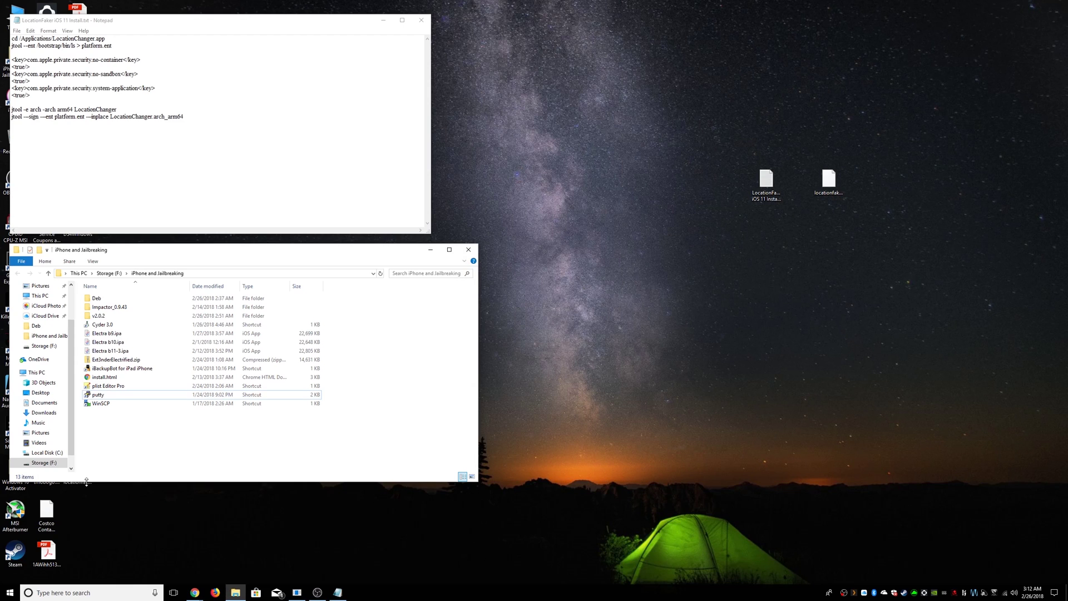
pyautogui.moveTo(85, 481); pyautogui.dragTo(827, 259)
# - Extract data.tar inside the locationfaker folder with 7-Zip and open the resulting data folder
pyautogui.doubleClick(798, 266)
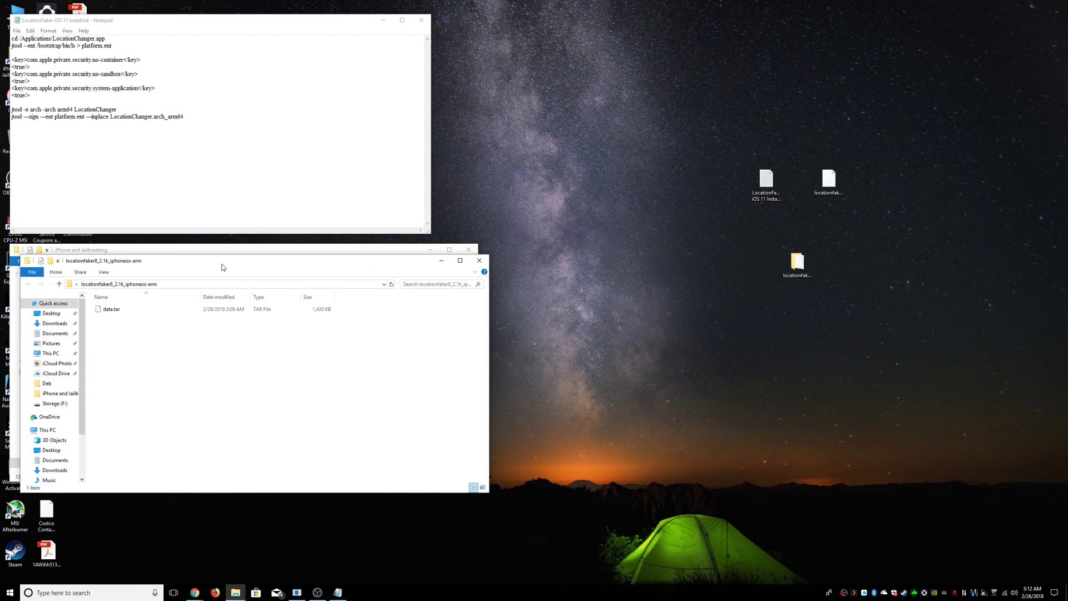
pyautogui.moveTo(222, 265); pyautogui.dragTo(783, 192)
pyautogui.click(671, 234)
pyautogui.rightClick(688, 235)
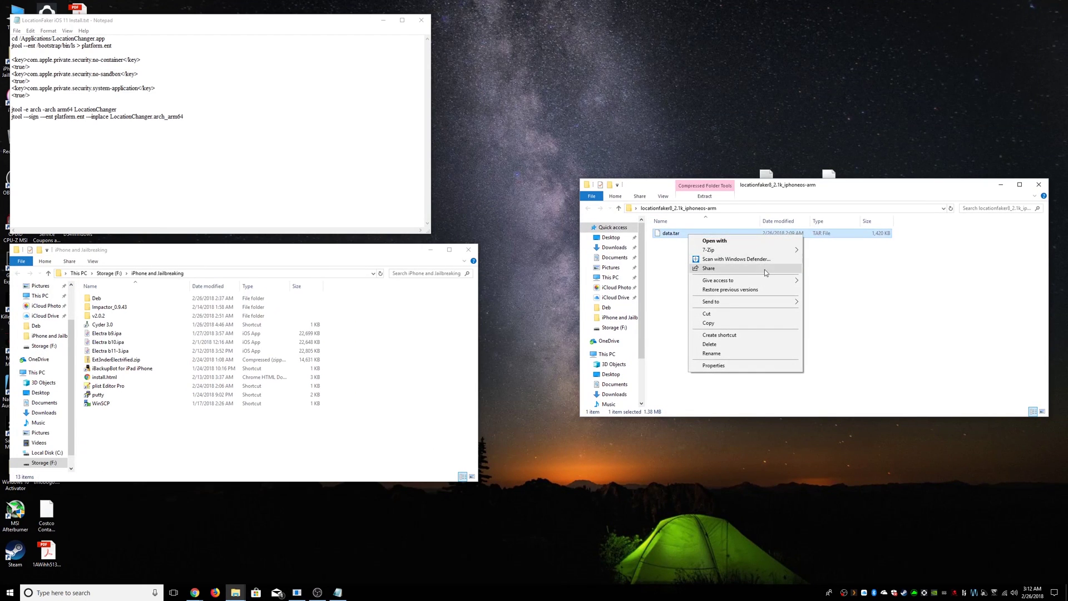
pyautogui.moveTo(771, 250)
pyautogui.click(844, 259)
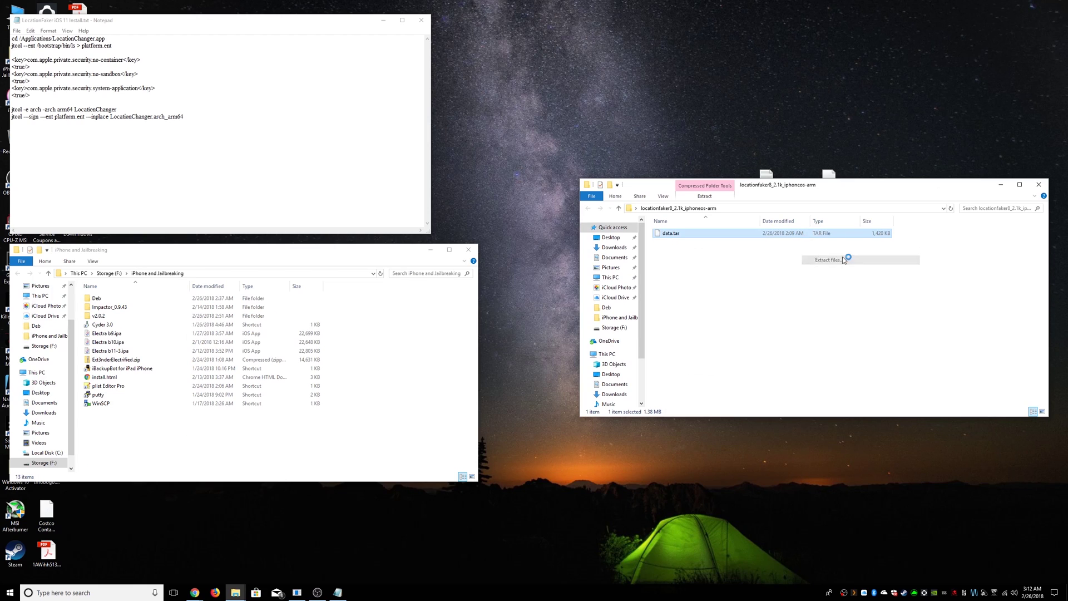
pyautogui.click(511, 334)
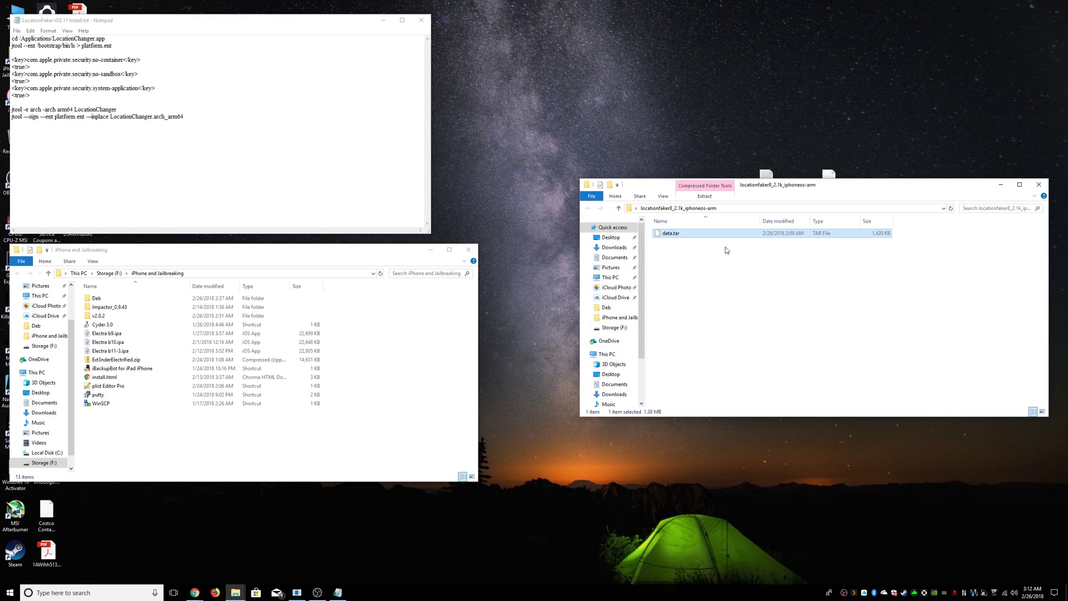
pyautogui.doubleClick(694, 234)
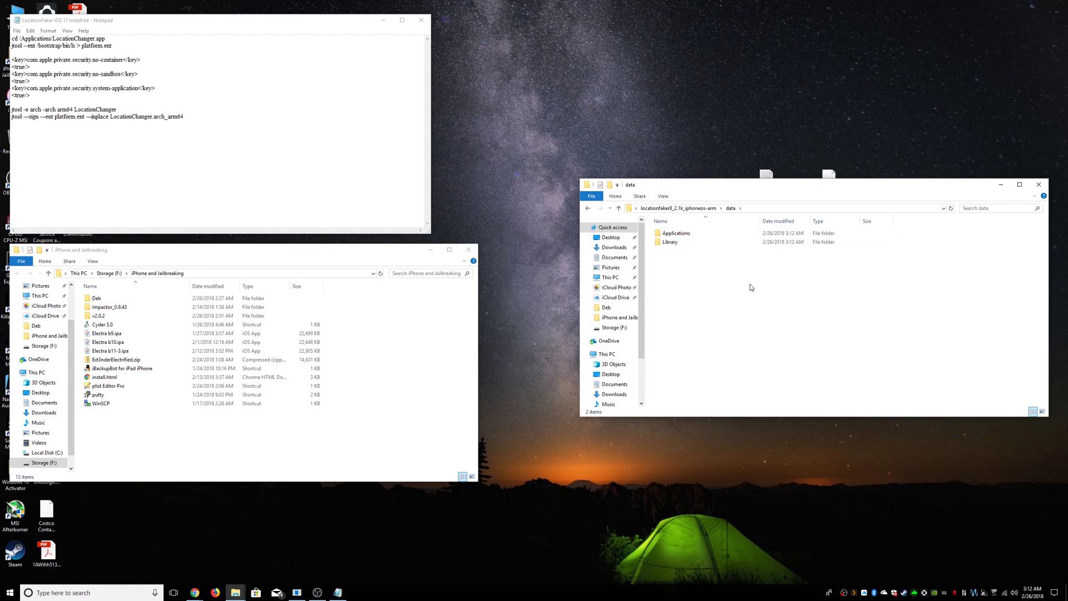
# - Launch WinSCP, log in to the saved iPhone session and browse to the phone's /Applications folder
pyautogui.click(140, 460)
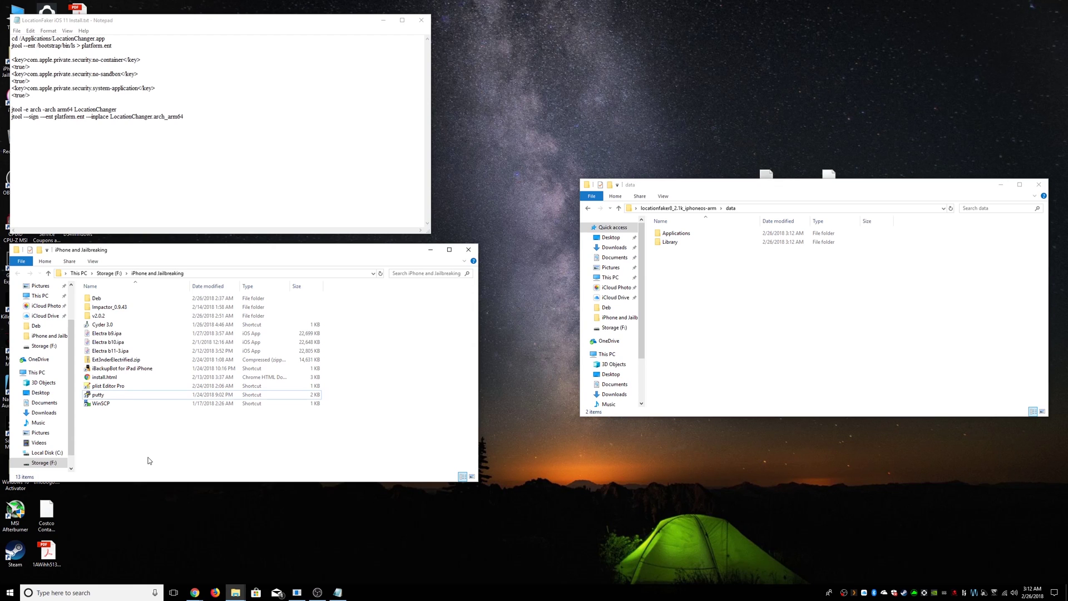
pyautogui.doubleClick(98, 405)
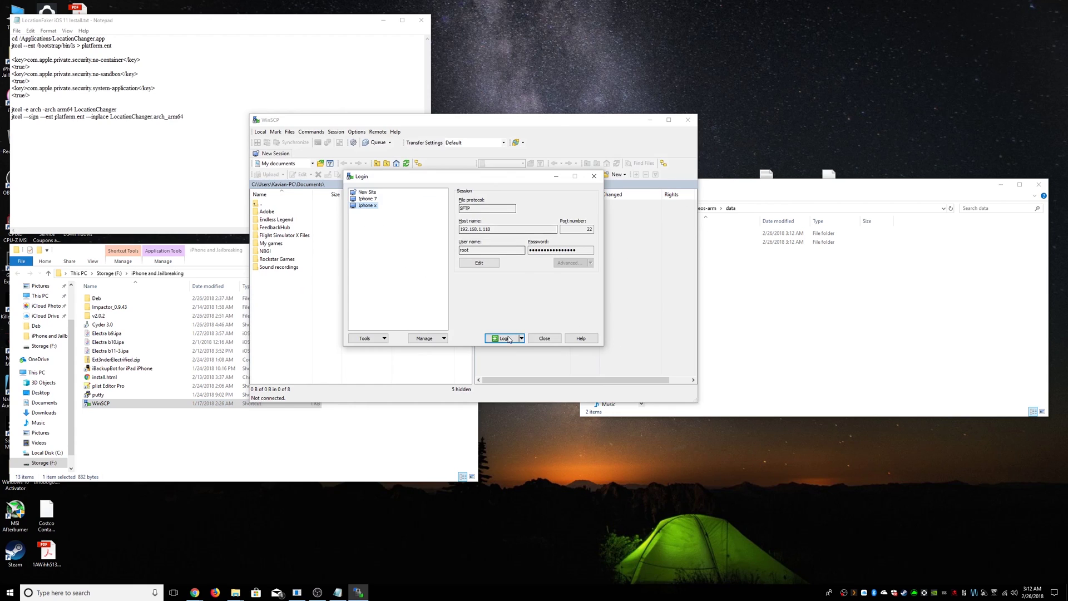
pyautogui.click(505, 339)
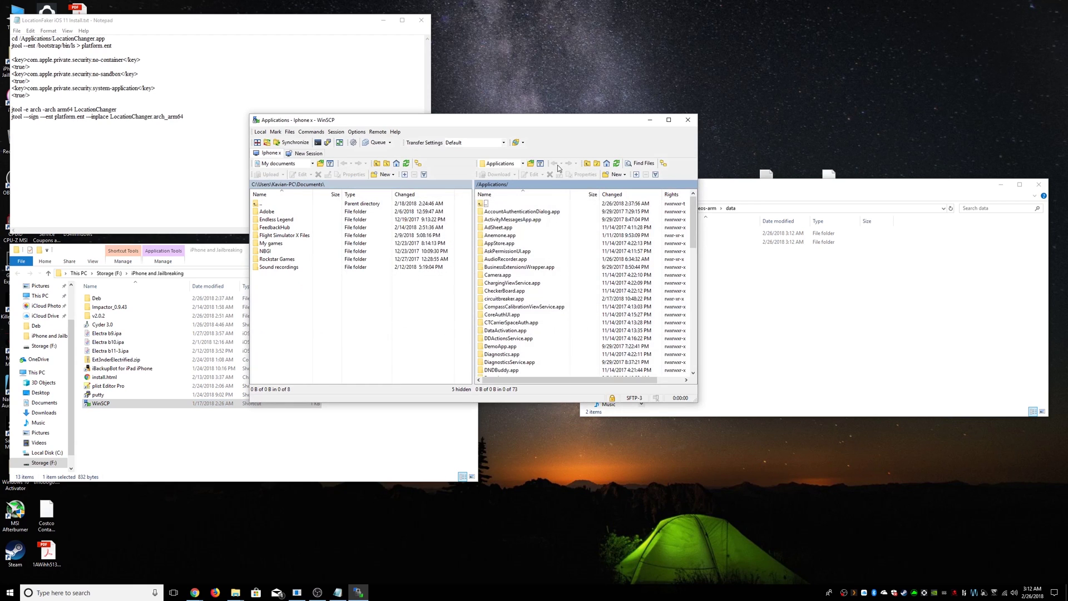
pyautogui.click(515, 164)
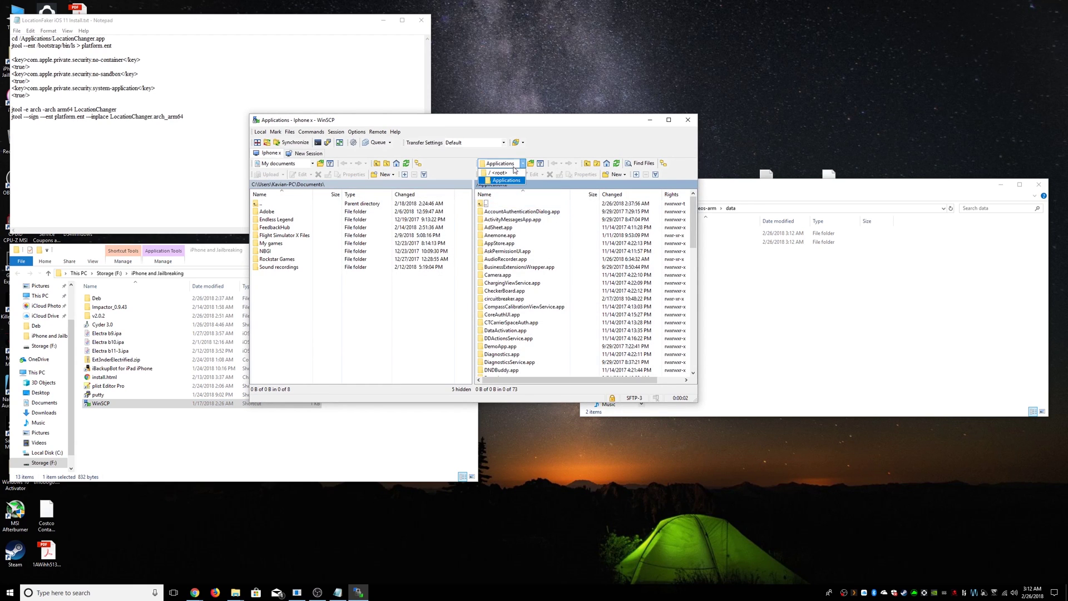
pyautogui.click(509, 173)
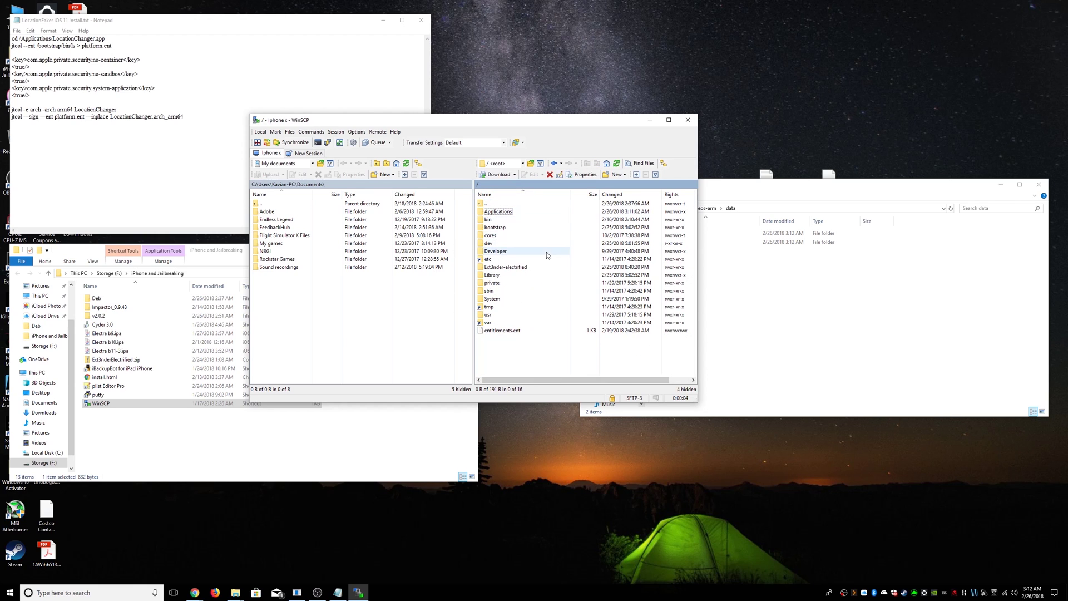
pyautogui.doubleClick(504, 213)
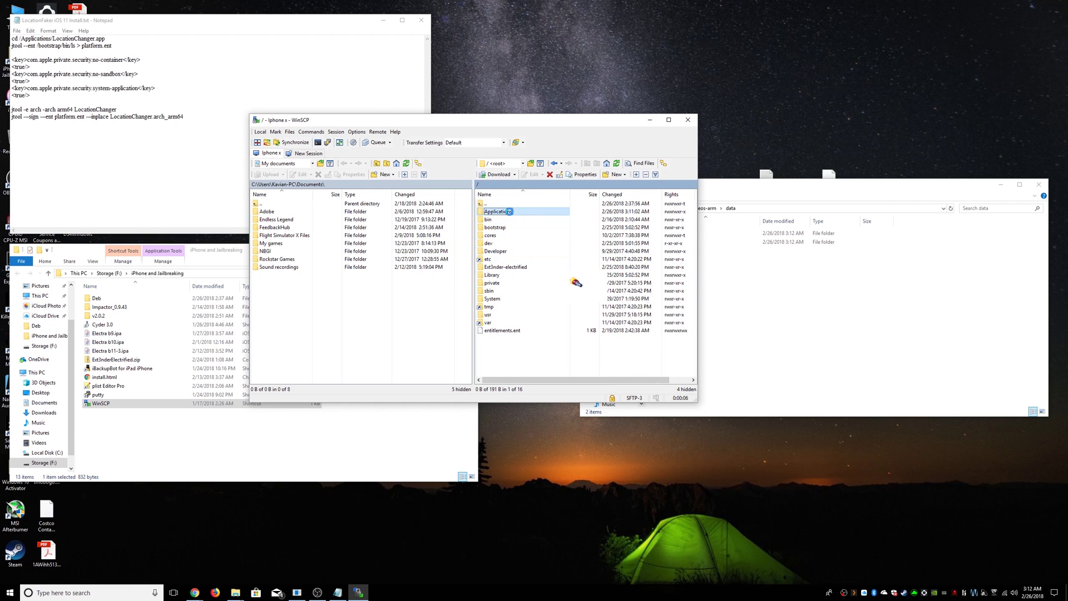
pyautogui.moveTo(560, 120); pyautogui.dragTo(454, 106)
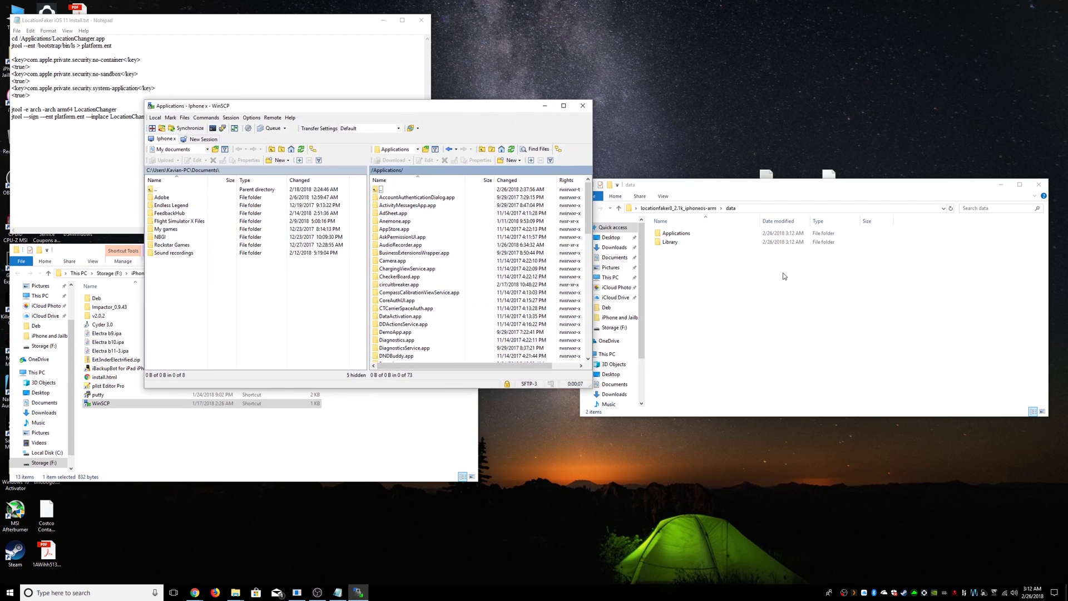
# - Upload LocationChanger.app from the extracted Applications folder into the phone's /Applications
pyautogui.doubleClick(676, 233)
pyautogui.moveTo(700, 234); pyautogui.dragTo(512, 270)
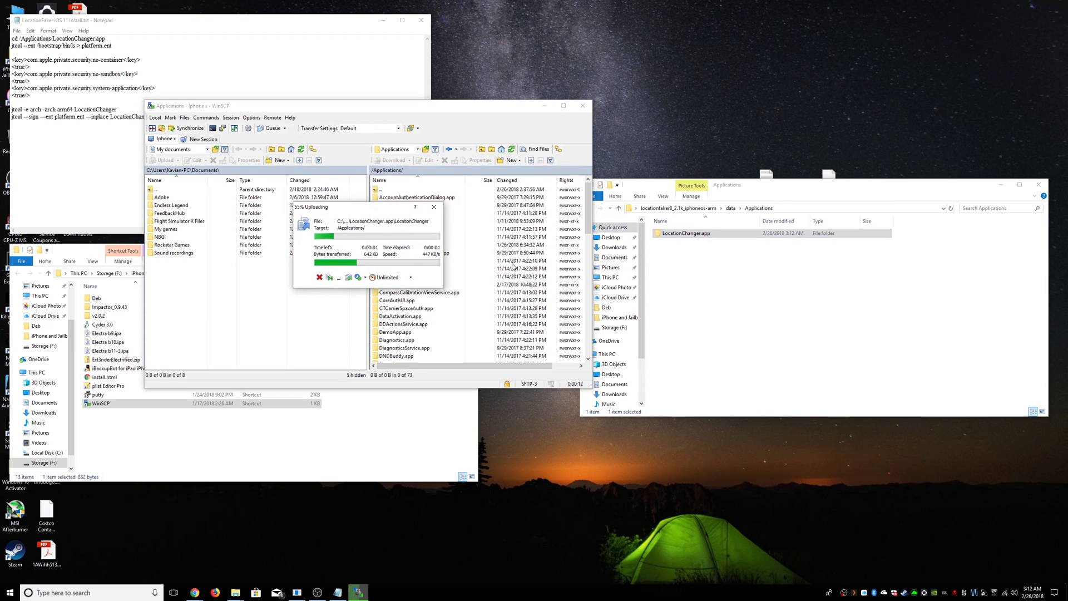
pyautogui.scroll(-4, 500, 266)
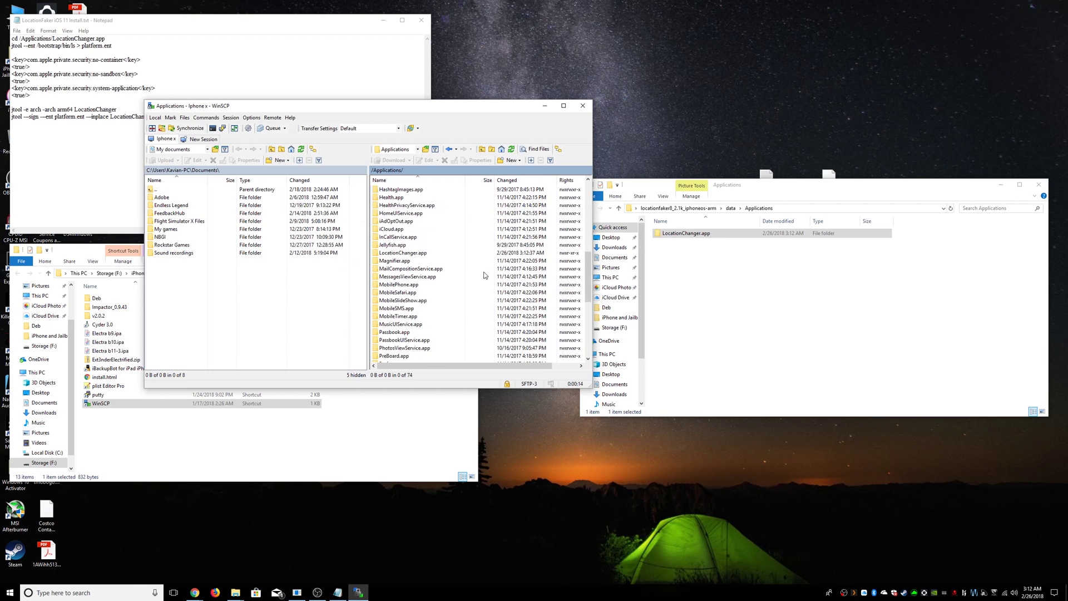
# - Set LocationChanger.app's permissions to 0755, applied recursively
pyautogui.click(421, 262)
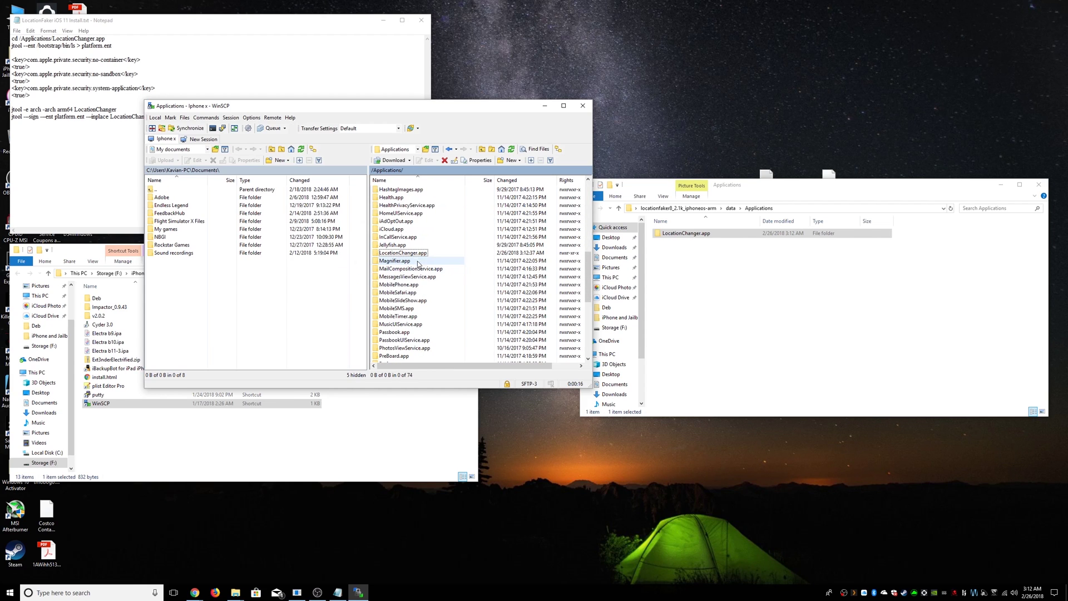
pyautogui.click(412, 253)
pyautogui.rightClick(412, 254)
pyautogui.click(461, 340)
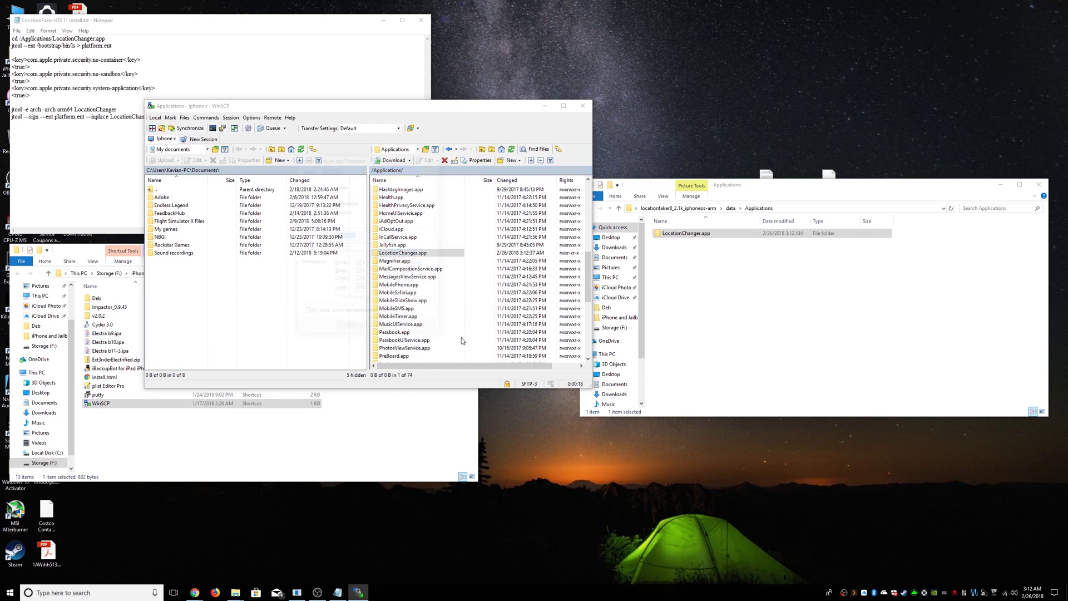
pyautogui.doubleClick(360, 290)
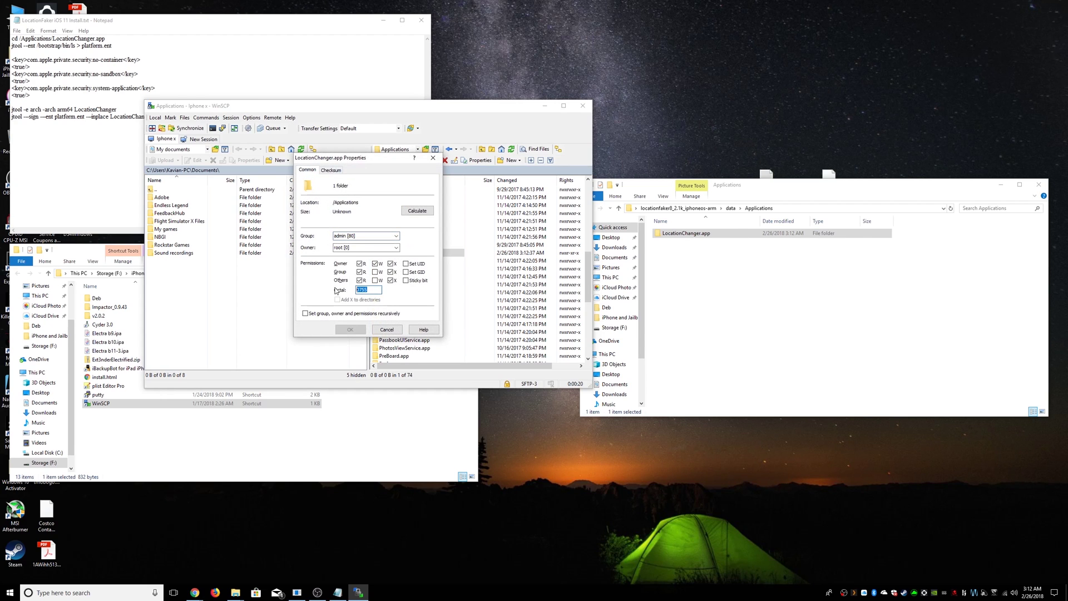
pyautogui.click(309, 315)
pyautogui.click(350, 330)
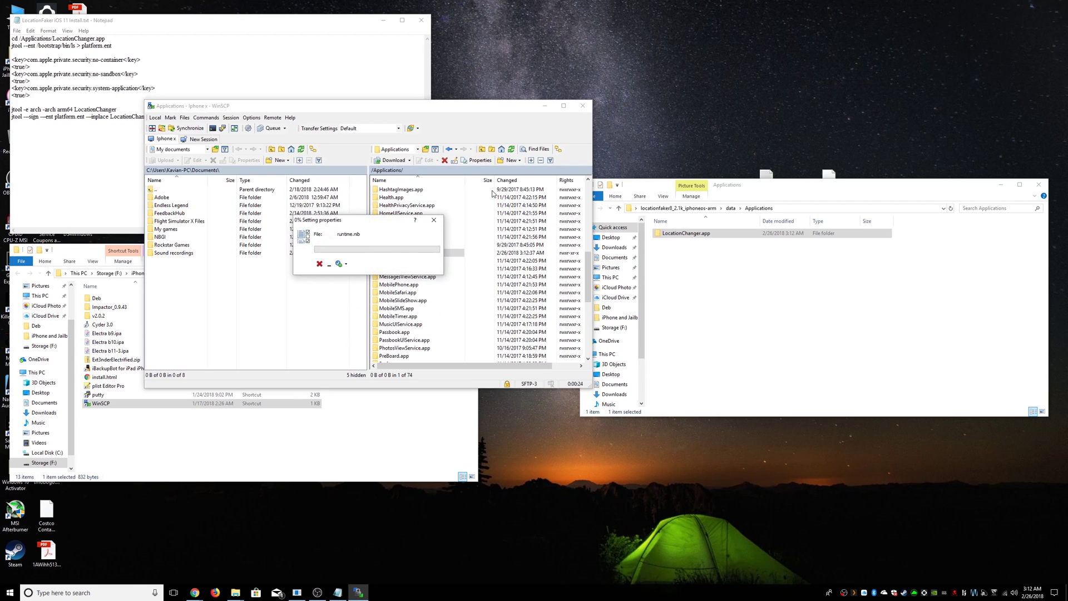
# - Browse the phone to /bootstrap/Library/SBInject in WinSCP
pyautogui.press('BackSpace')
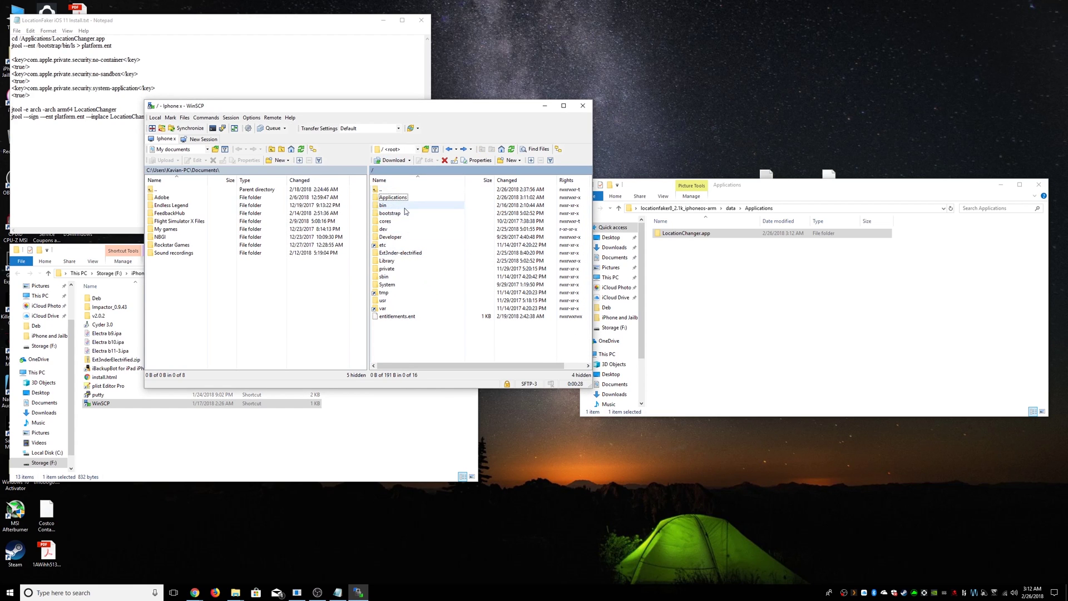
pyautogui.doubleClick(405, 213)
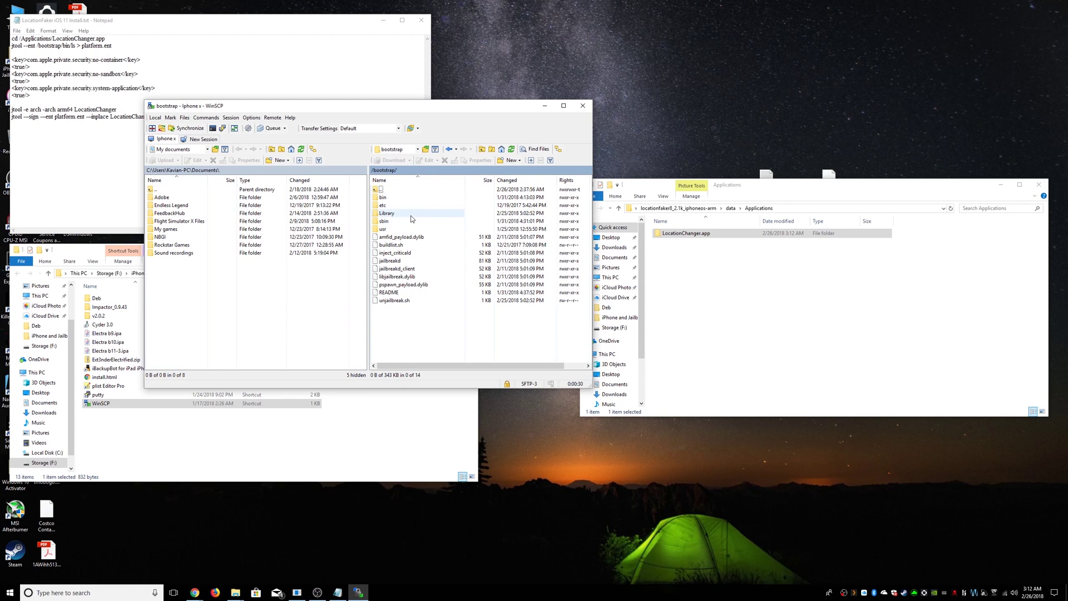
pyautogui.doubleClick(412, 217)
pyautogui.doubleClick(399, 223)
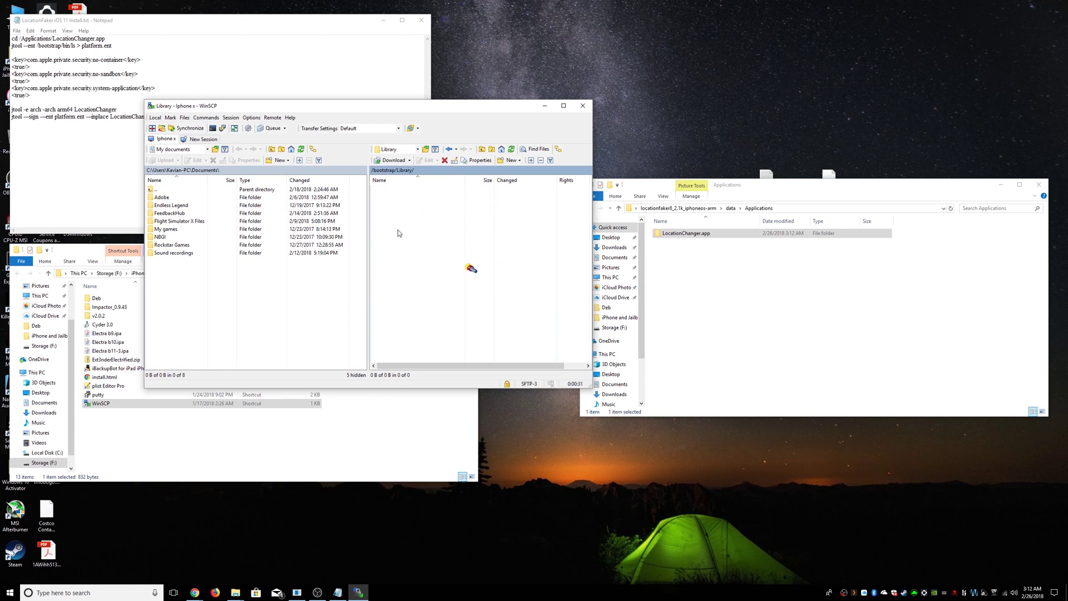
# - Upload both LocationChanger files from Library/MobileSubstrate/DynamicLibraries into SBInject
pyautogui.click(764, 305)
pyautogui.press('BackSpace')
pyautogui.click(680, 241)
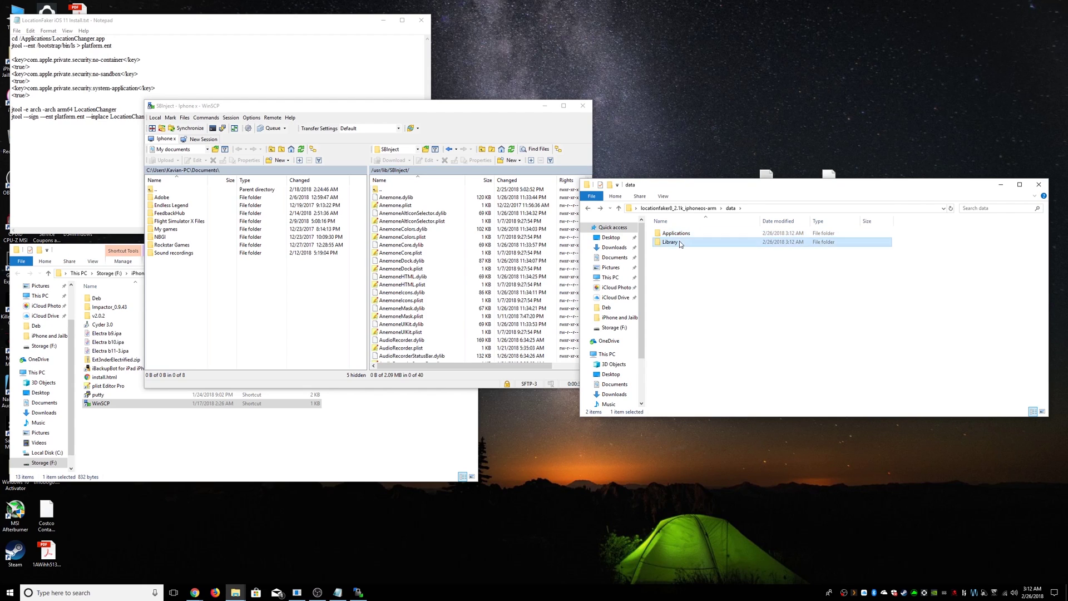
pyautogui.doubleClick(680, 241)
pyautogui.doubleClick(684, 237)
pyautogui.doubleClick(684, 235)
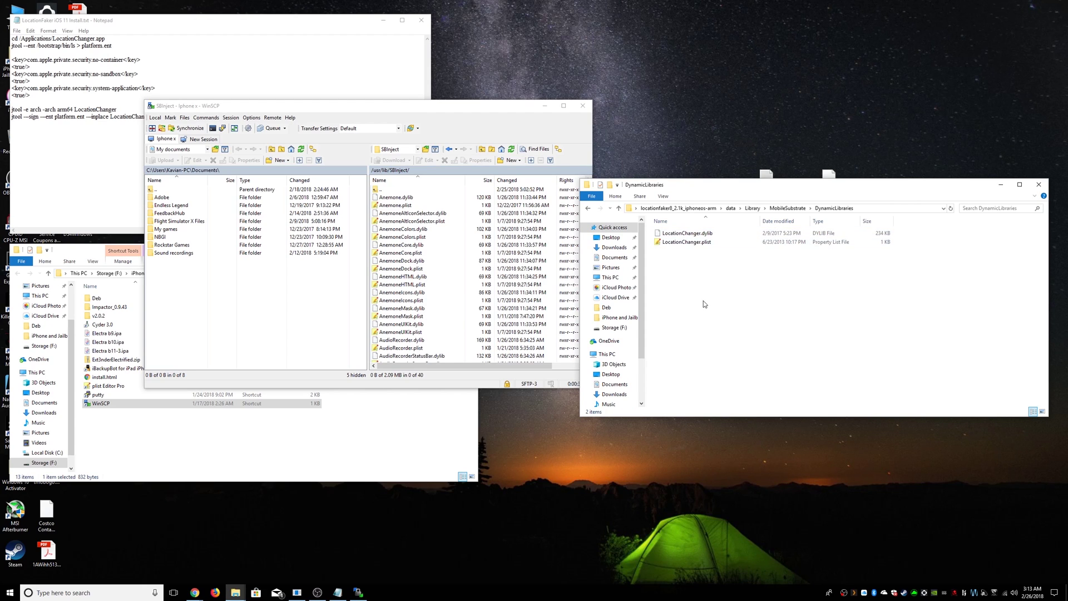
pyautogui.moveTo(703, 304); pyautogui.dragTo(420, 333)
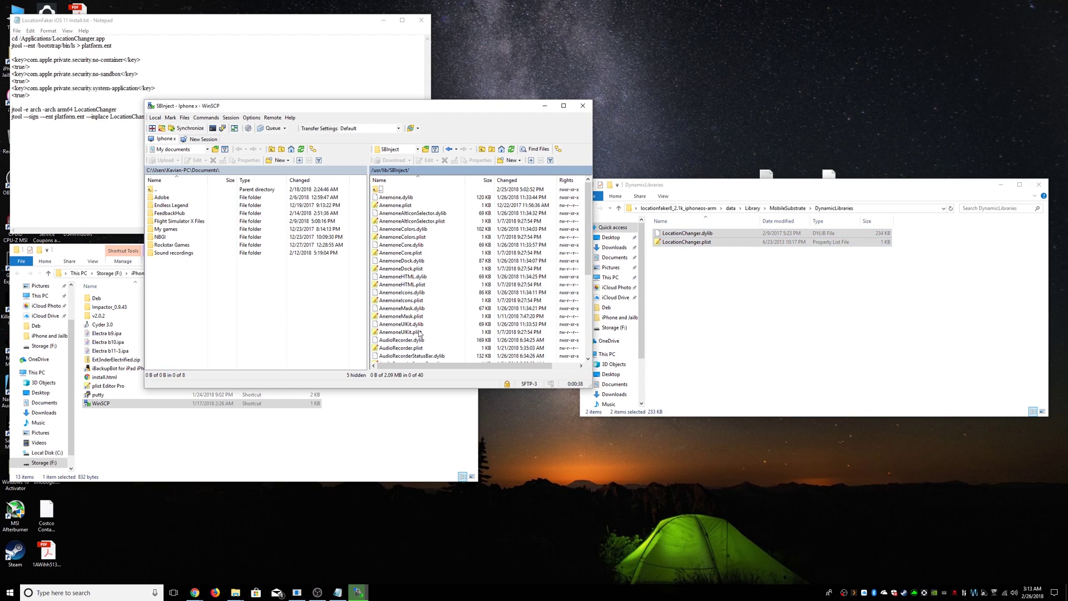
# - Give LocationChanger.dylib and LocationChanger.plist 755 permissions
pyautogui.scroll(-7, 421, 333)
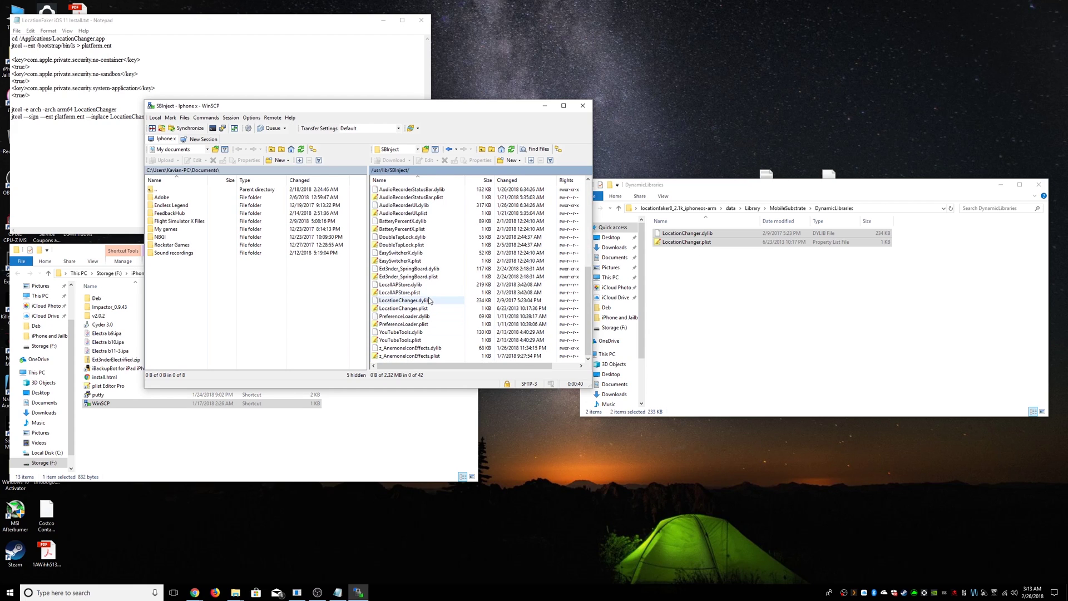
pyautogui.click(429, 301)
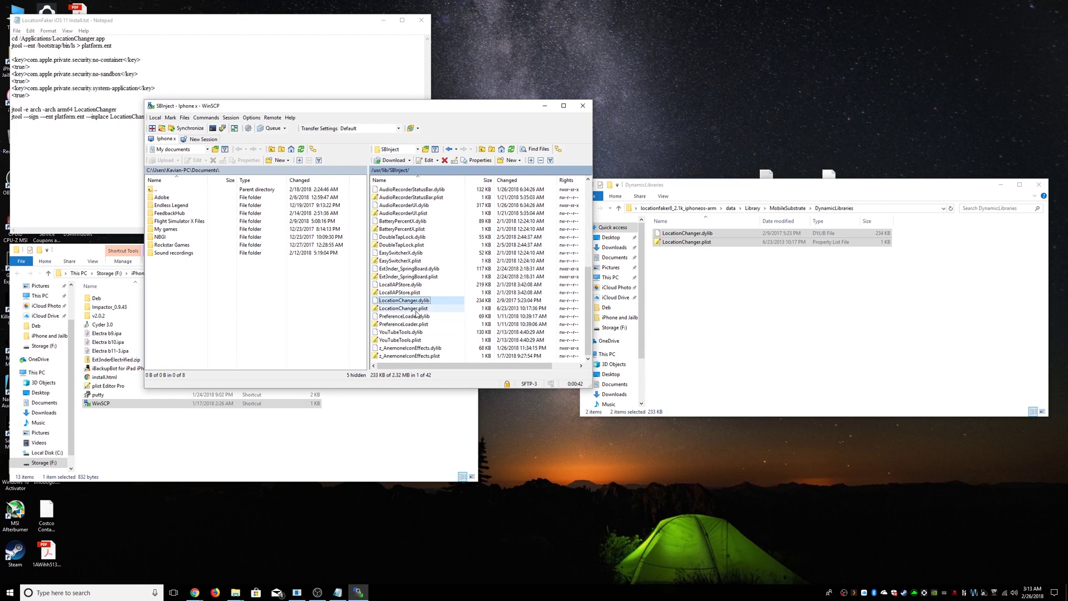
pyautogui.keyDown('shift'); pyautogui.click(417, 309); pyautogui.keyUp('shift')
pyautogui.rightClick(421, 304)
pyautogui.click(445, 393)
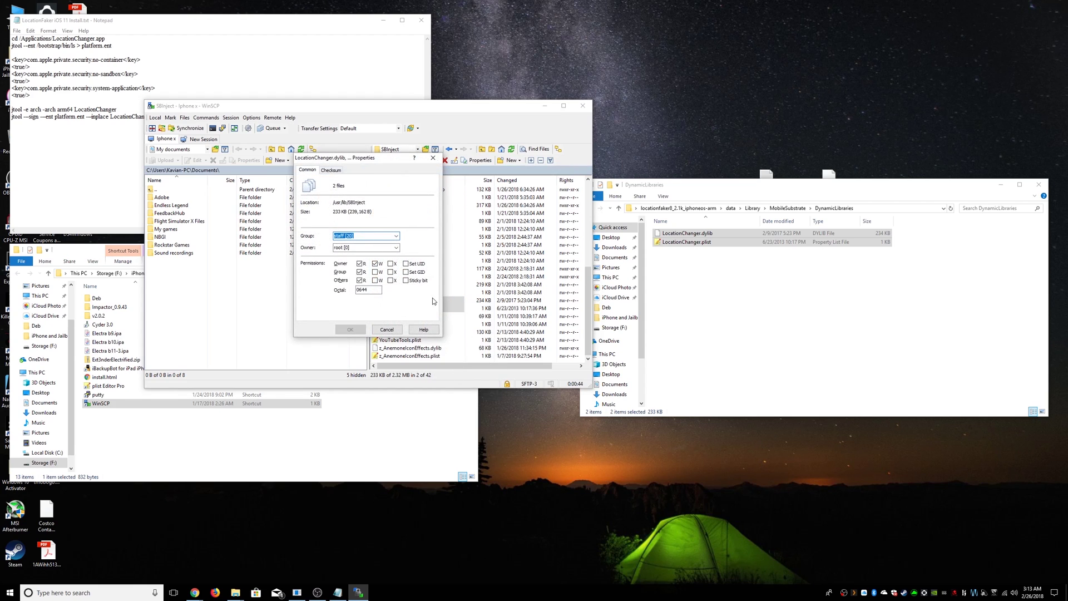
pyautogui.doubleClick(369, 290)
pyautogui.write('755')
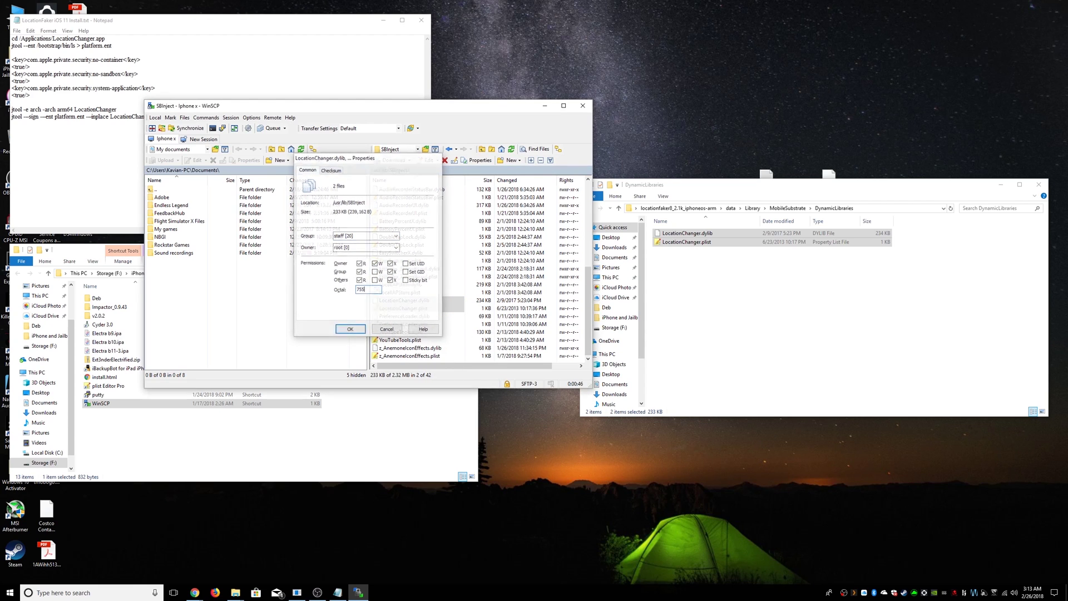
pyautogui.press('Return')
pyautogui.press('BackSpace')
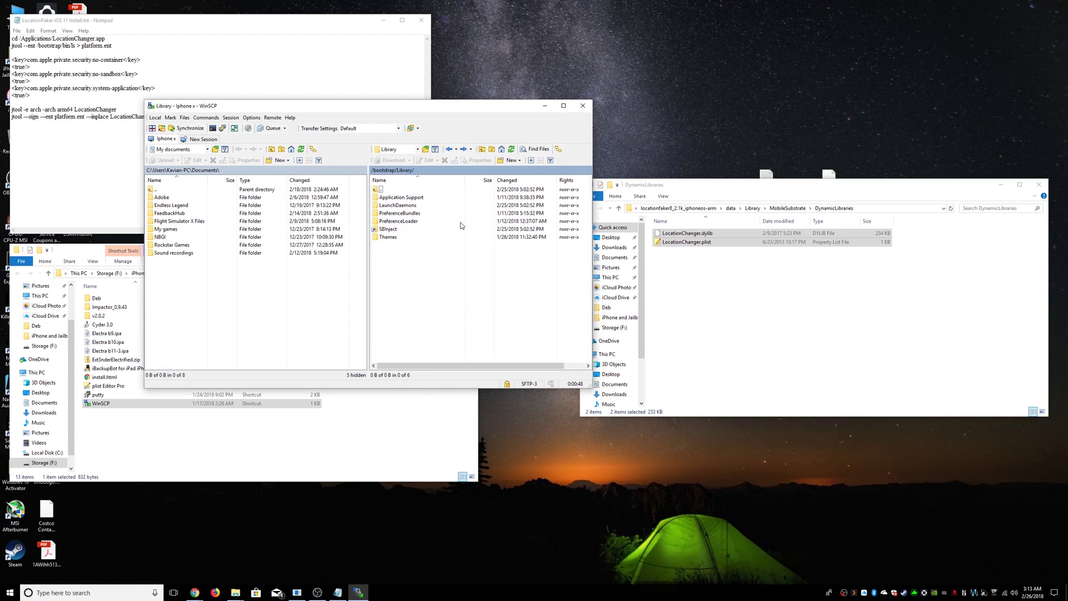
# - Open the saved 'iphone x' PuTTY session and log in to the phone as root
pyautogui.click(329, 441)
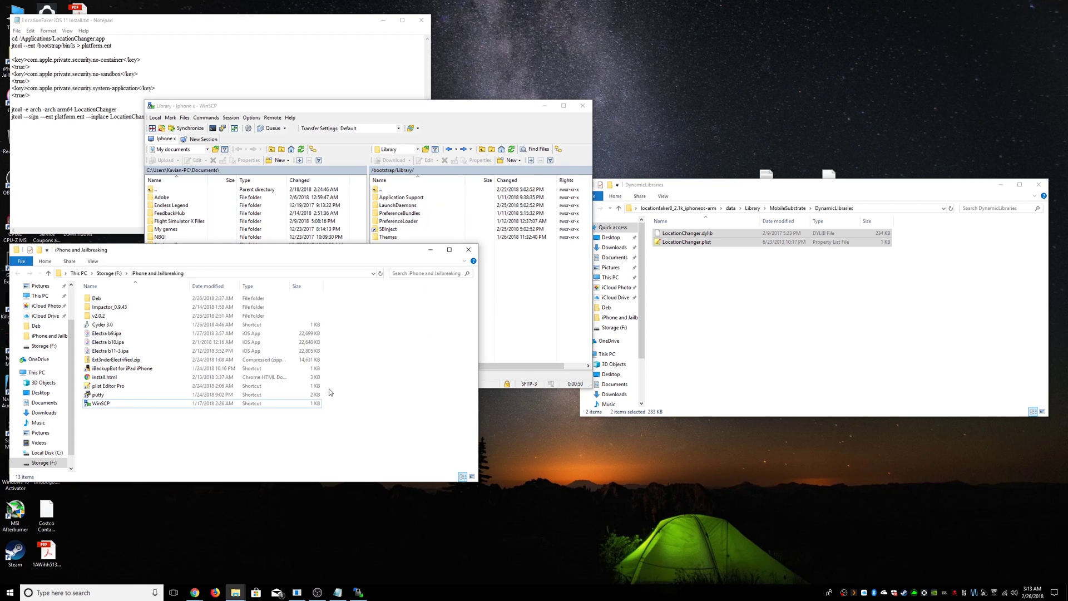
pyautogui.doubleClick(166, 396)
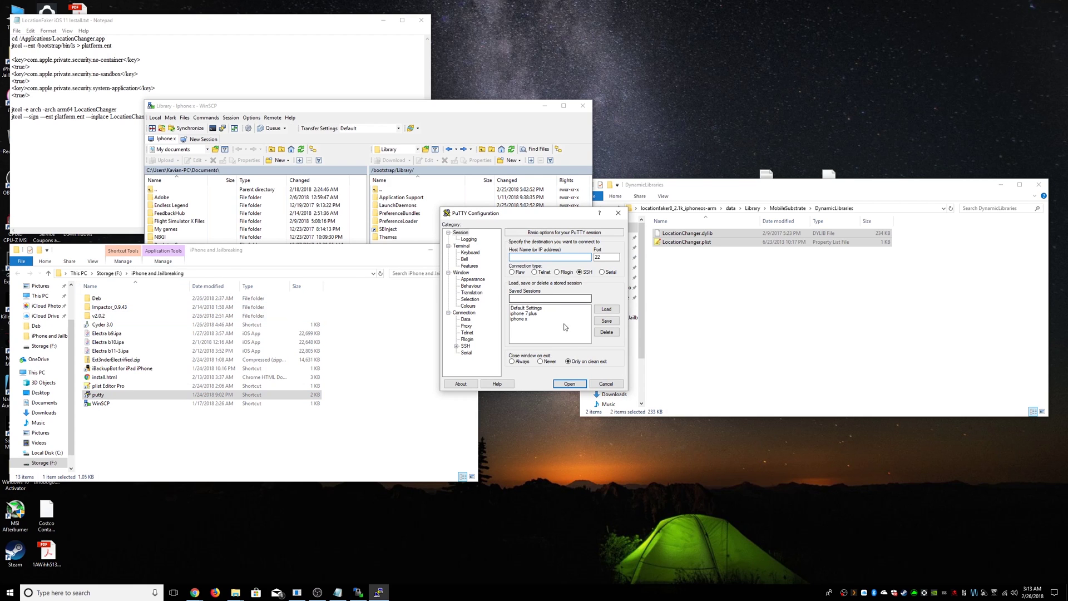
pyautogui.click(520, 319)
pyautogui.click(570, 384)
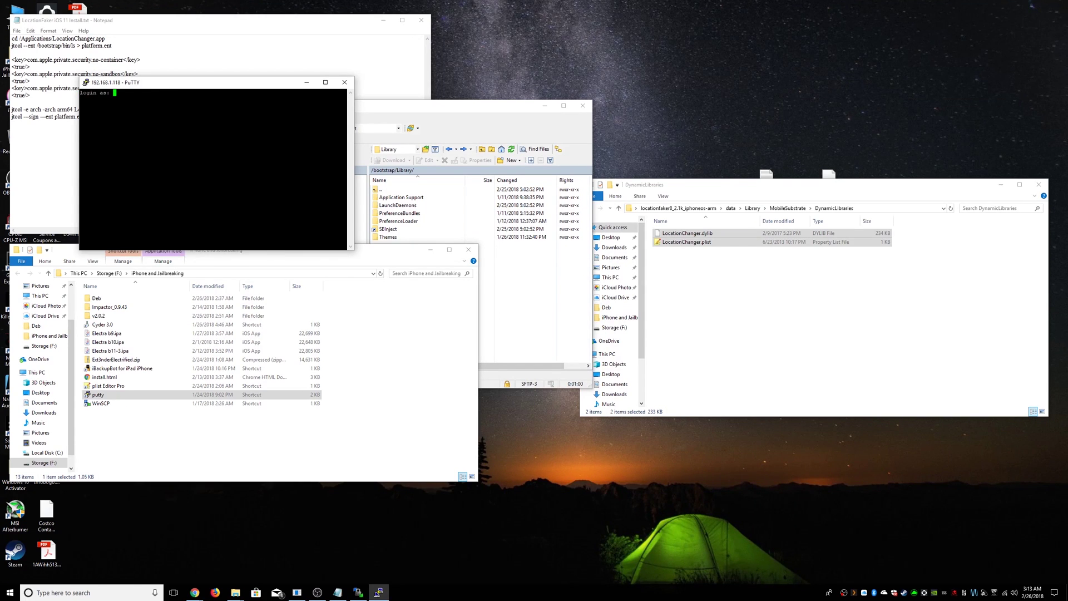
pyautogui.write('root')
pyautogui.press('Return')
pyautogui.press('Return')
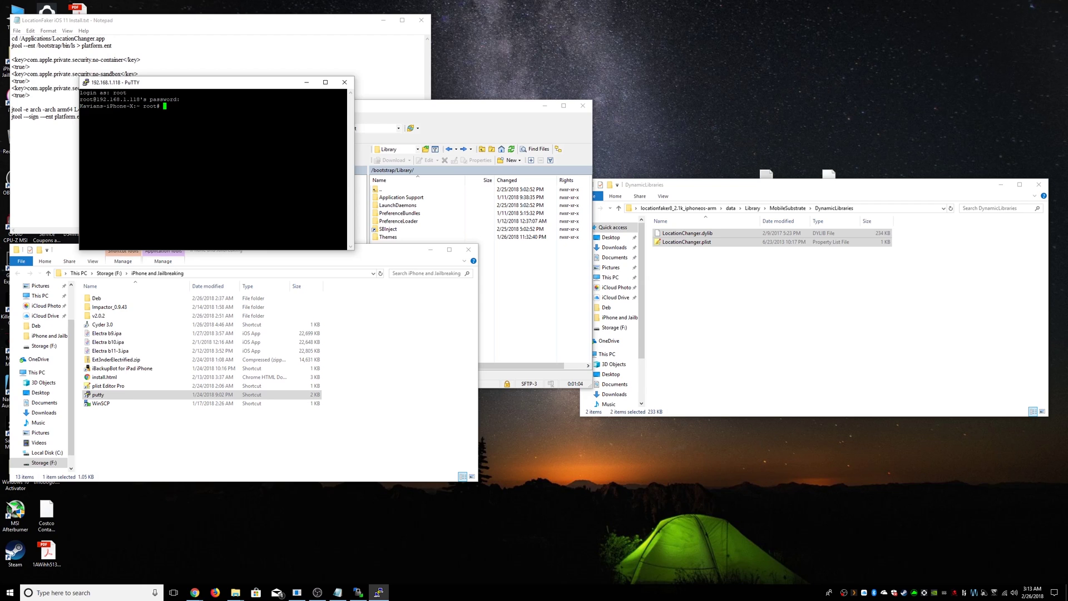
pyautogui.click(213, 24)
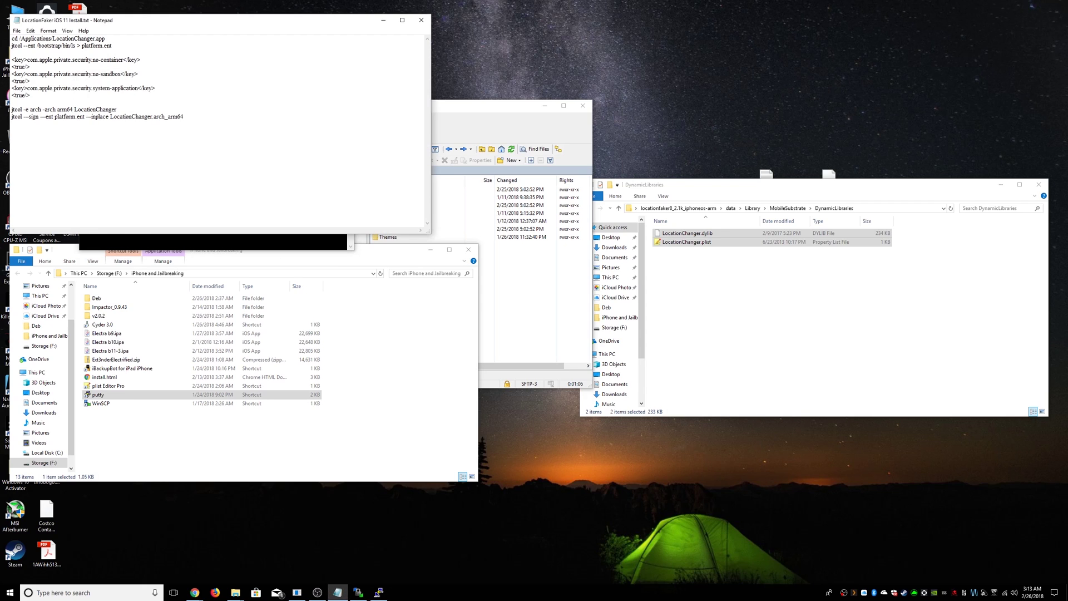
pyautogui.hotkey('alt', 'Tab')
pyautogui.moveTo(245, 87); pyautogui.dragTo(685, 183)
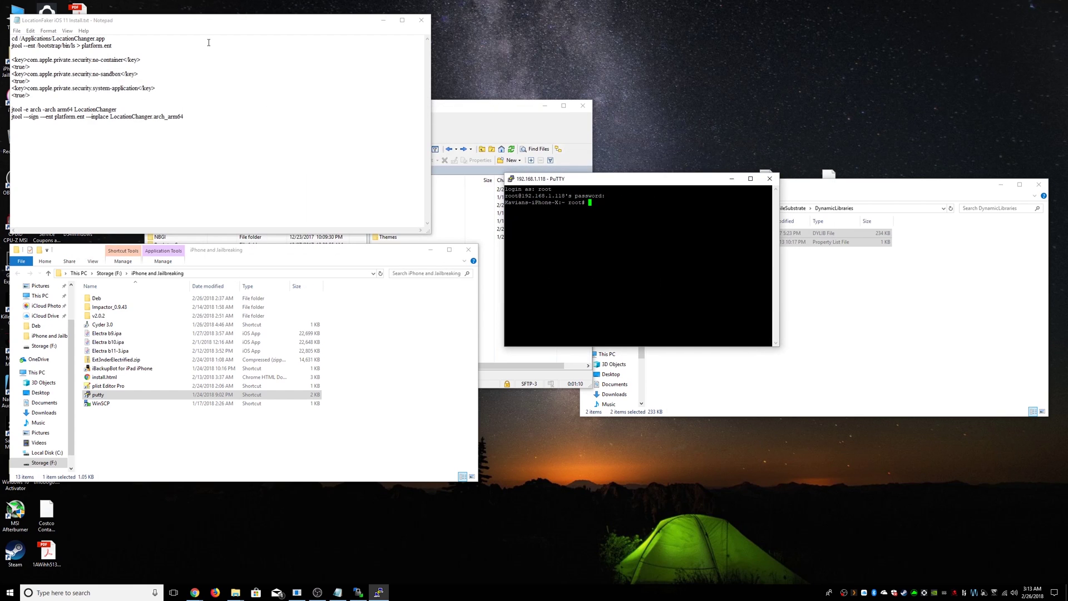
# - Run the cd command from the notes to enter /Applications/LocationChanger.app
pyautogui.moveTo(122, 41); pyautogui.dragTo(14, 41)
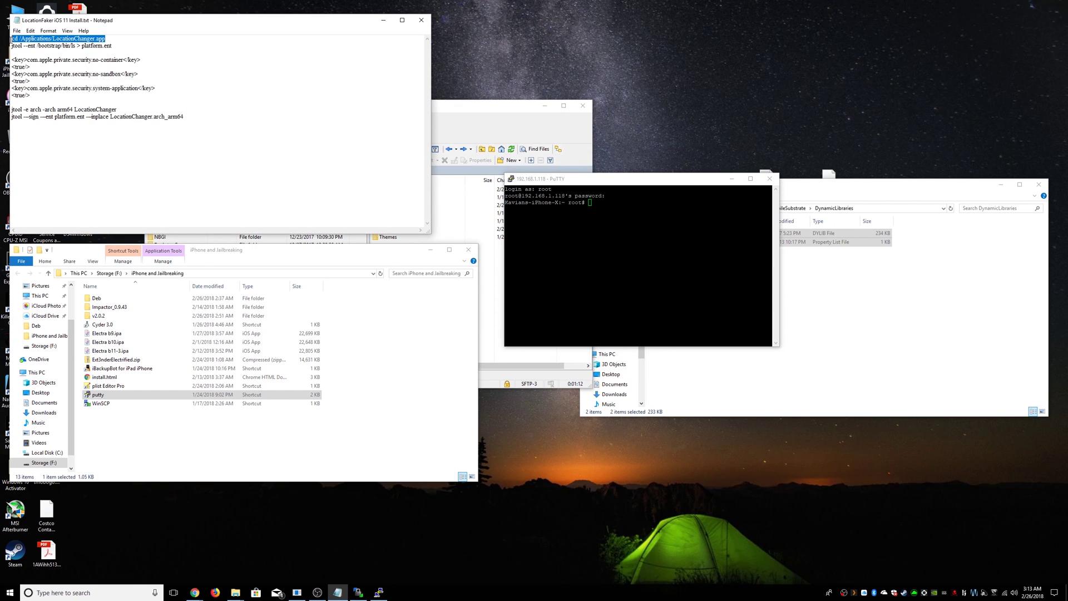
pyautogui.rightClick(30, 40)
pyautogui.click(50, 72)
pyautogui.rightClick(640, 300)
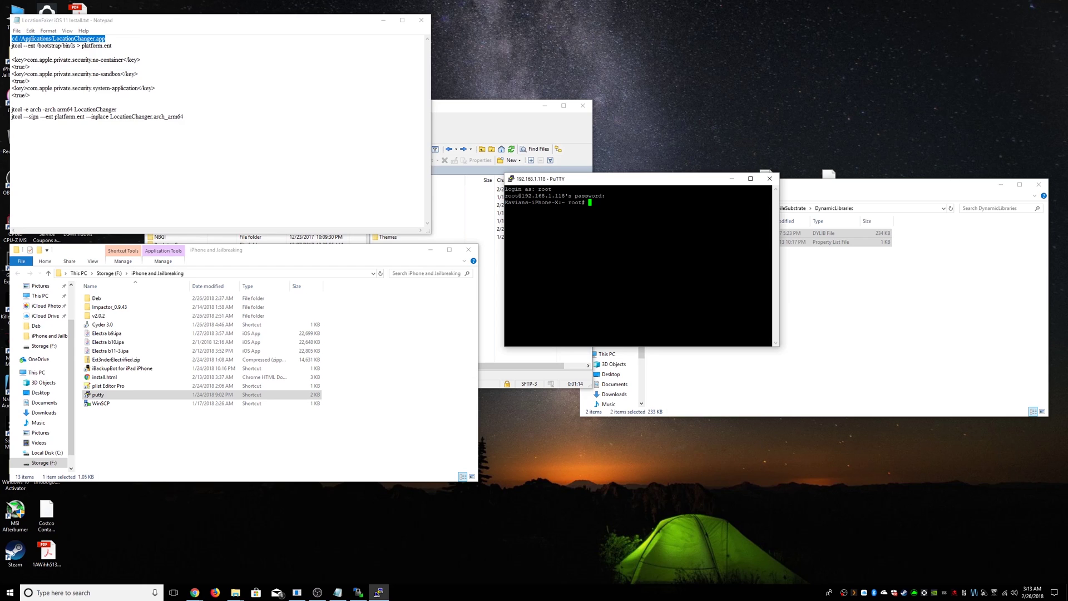
pyautogui.press('Return')
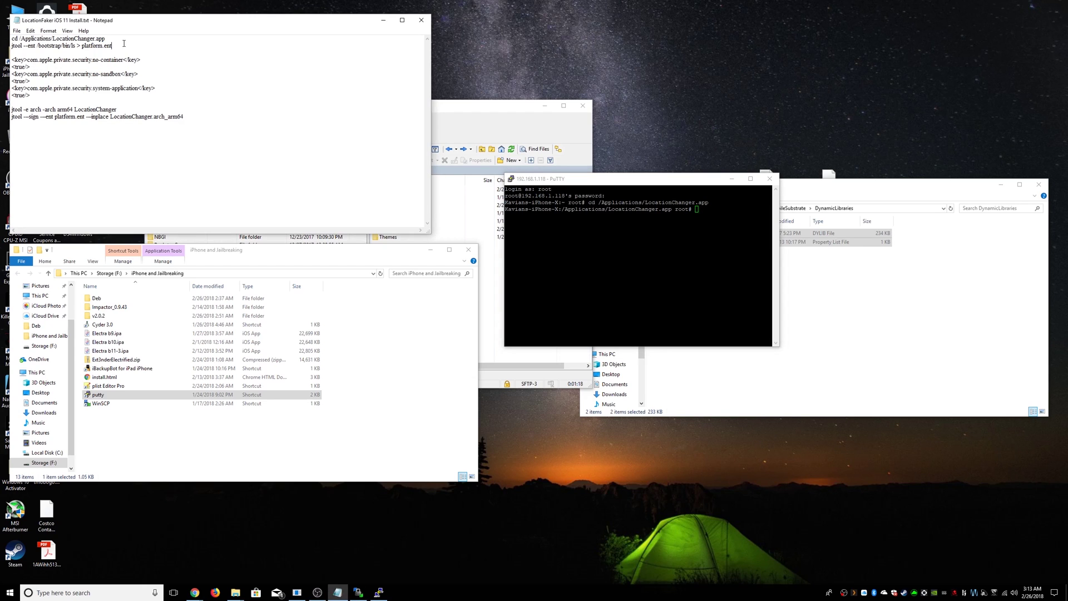
# - Run jtool --ent on /bootstrap/bin/ls to write its entitlements to platform.ent
pyautogui.moveTo(124, 45); pyautogui.dragTo(12, 45)
pyautogui.rightClick(27, 48)
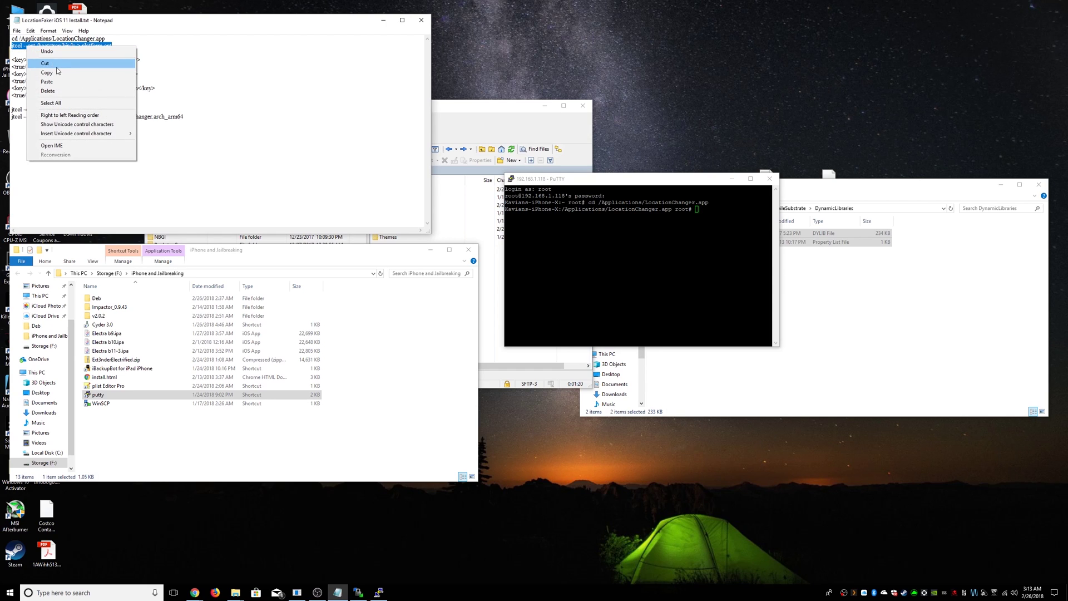
pyautogui.click(46, 73)
pyautogui.click(379, 592)
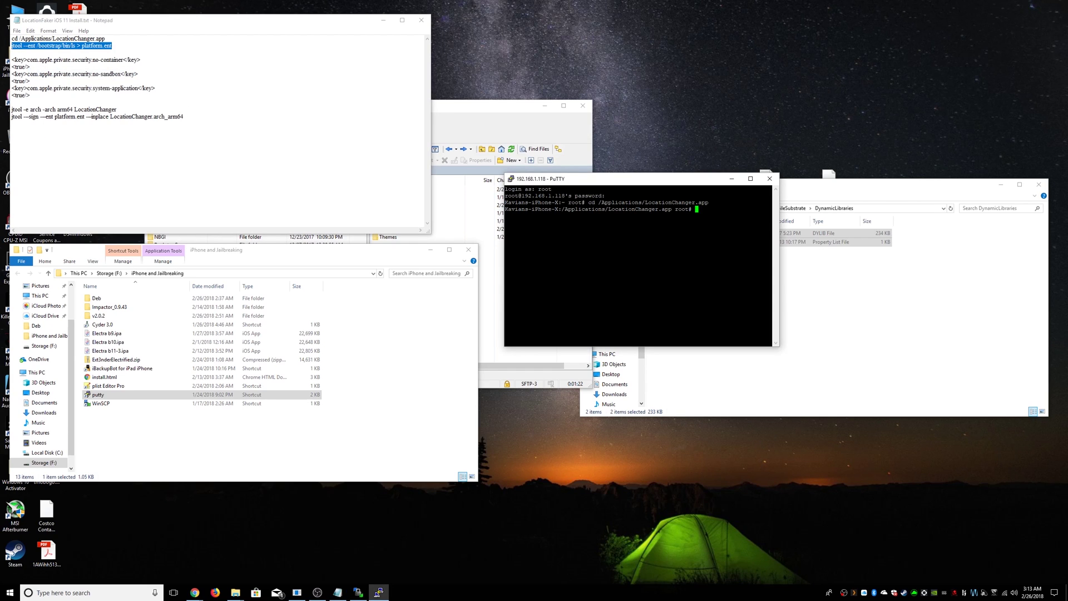
pyautogui.press('shift+Insert')
pyautogui.press('Return')
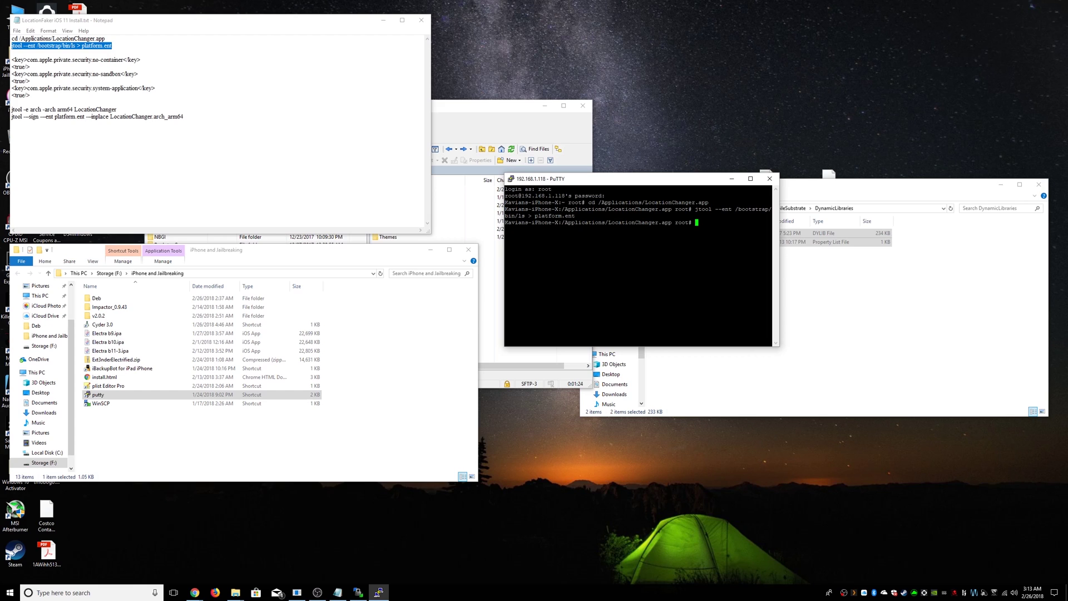
# - Download platform.ent from /Applications/LocationChanger.app to the desktop and choose another app to open it
pyautogui.click(467, 107)
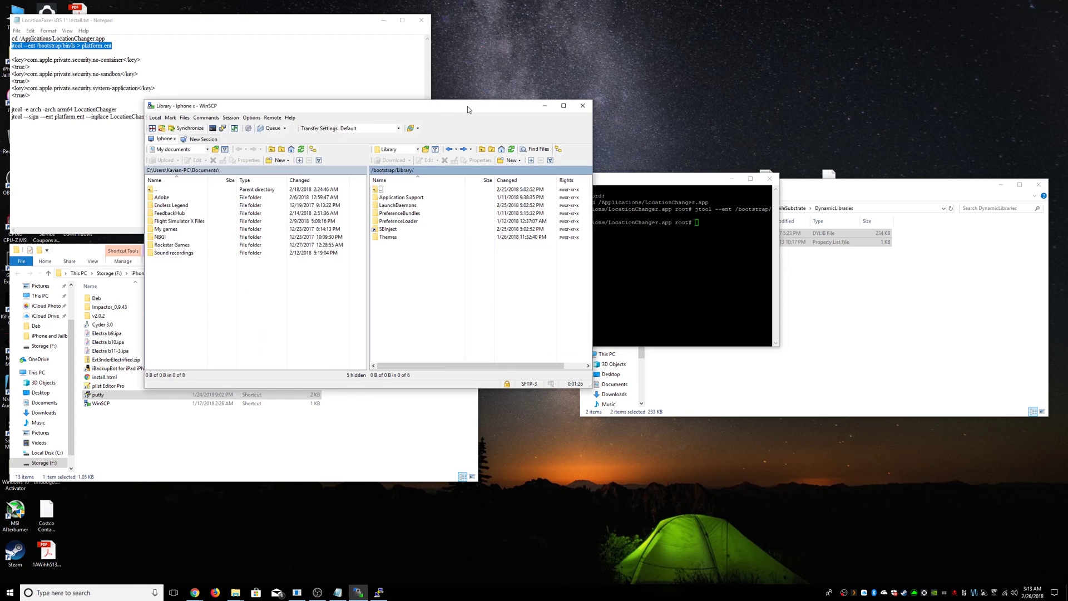
pyautogui.doubleClick(406, 192)
pyautogui.doubleClick(406, 191)
pyautogui.doubleClick(398, 197)
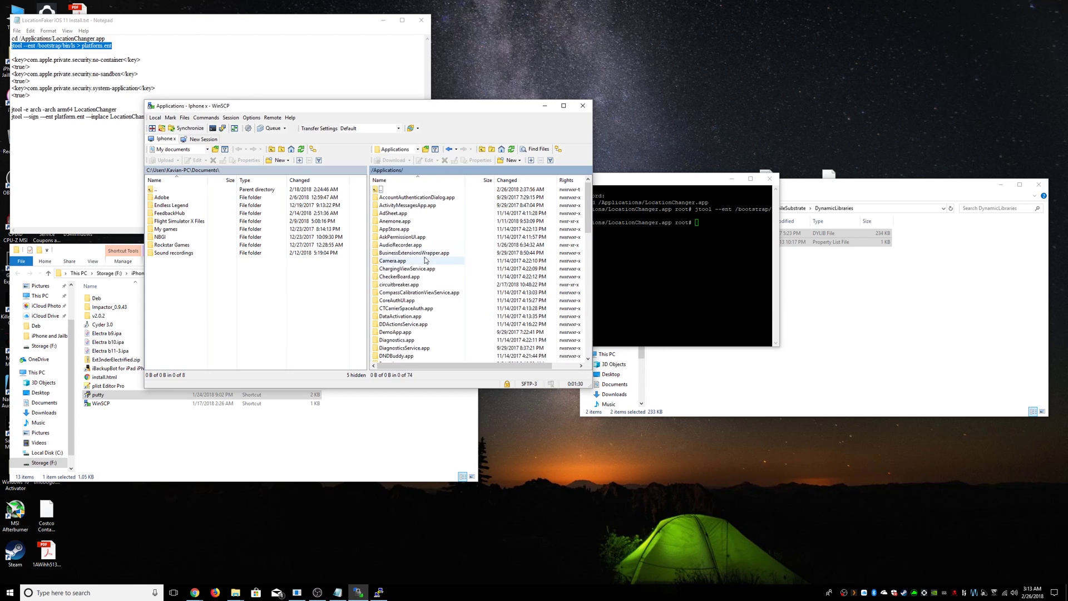
pyautogui.doubleClick(415, 221)
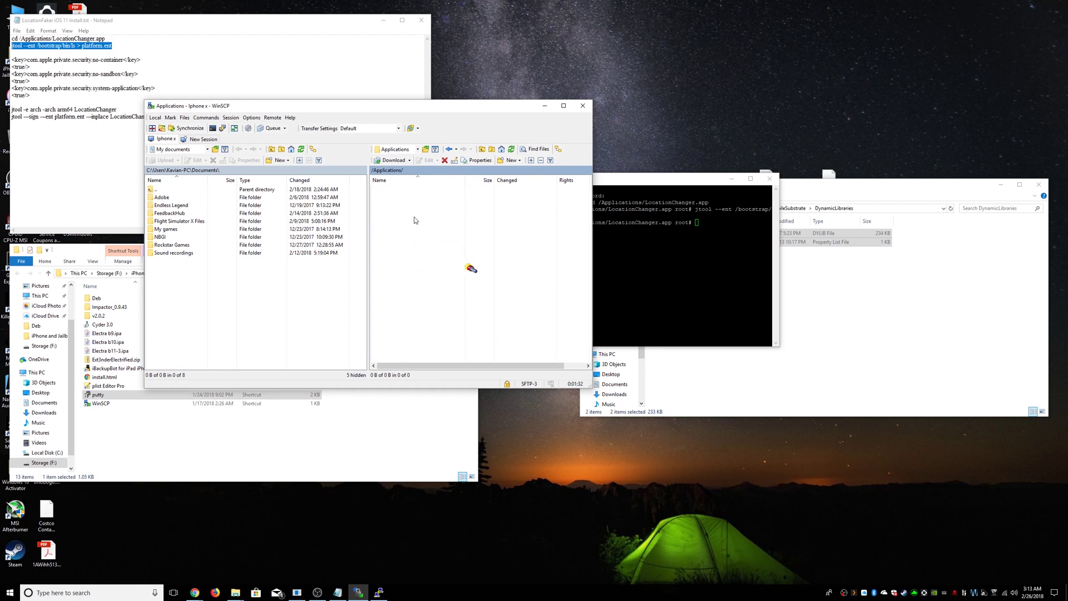
pyautogui.click(405, 357)
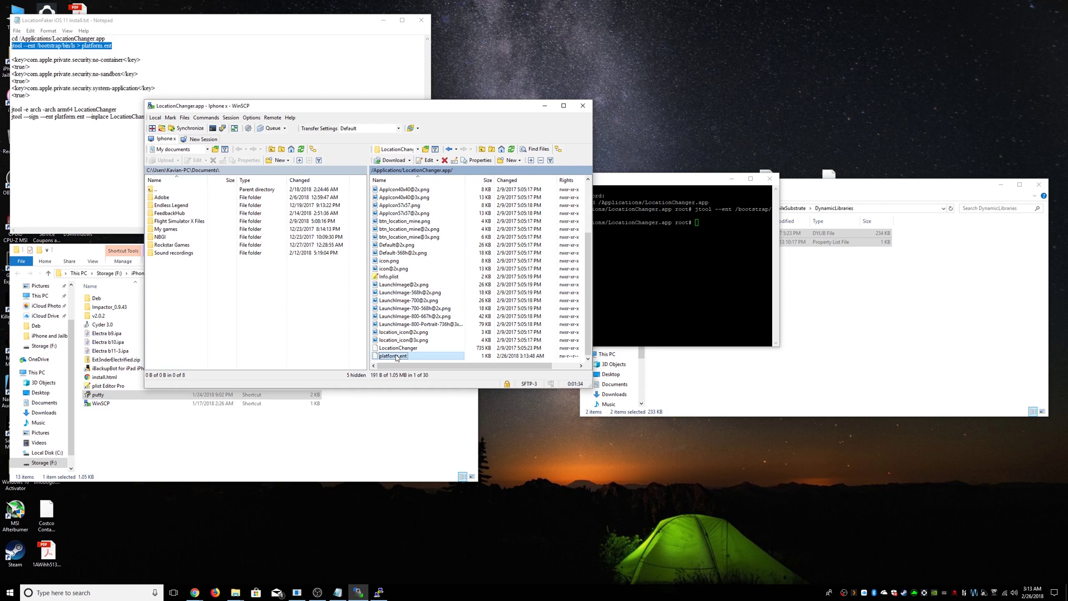
pyautogui.moveTo(396, 358); pyautogui.dragTo(593, 456)
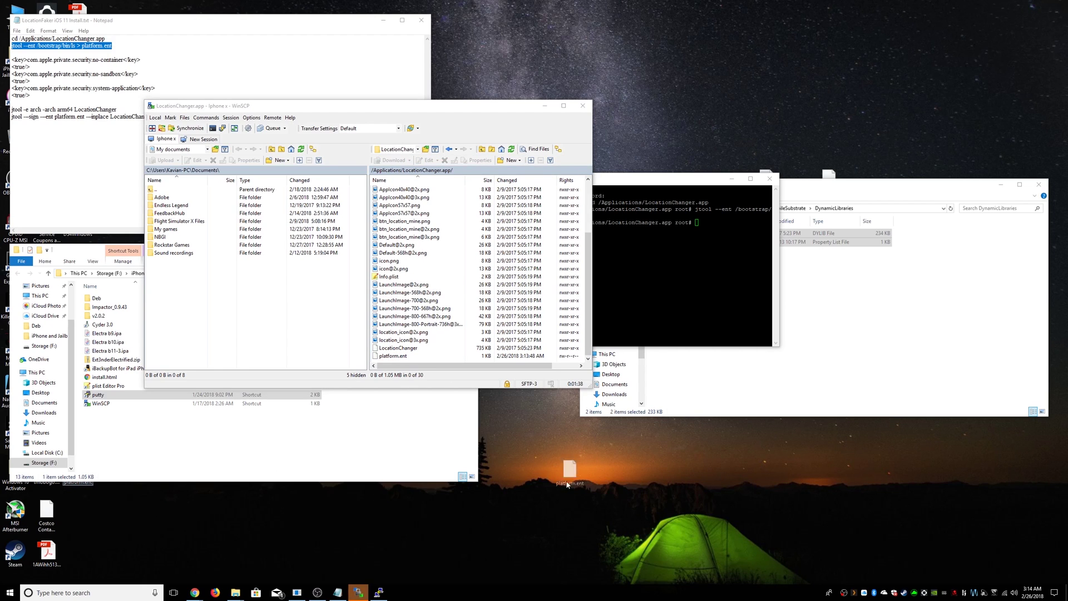
pyautogui.rightClick(739, 107)
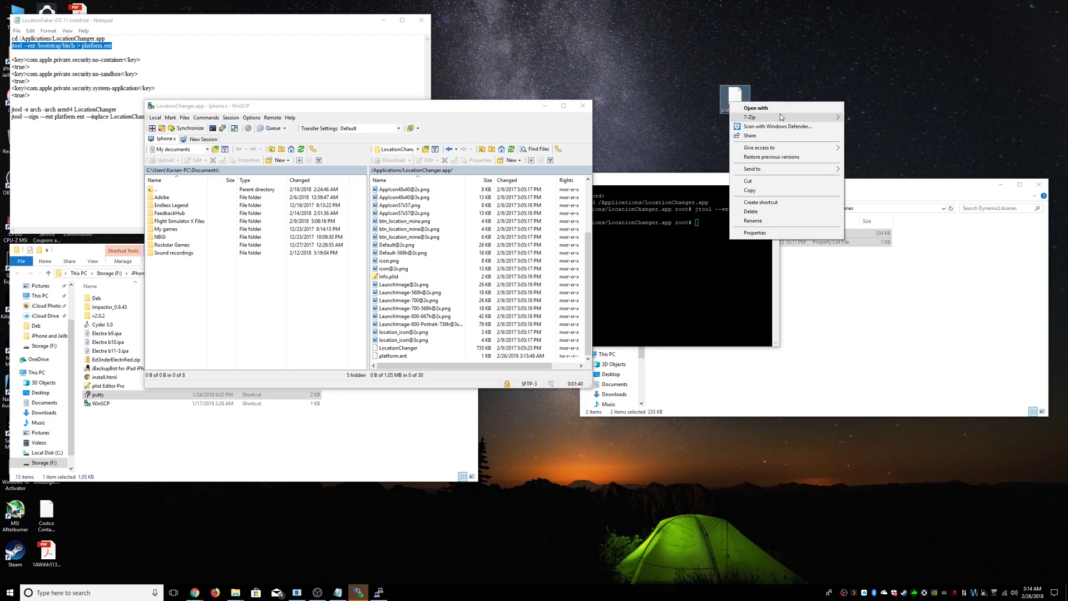
pyautogui.click(781, 111)
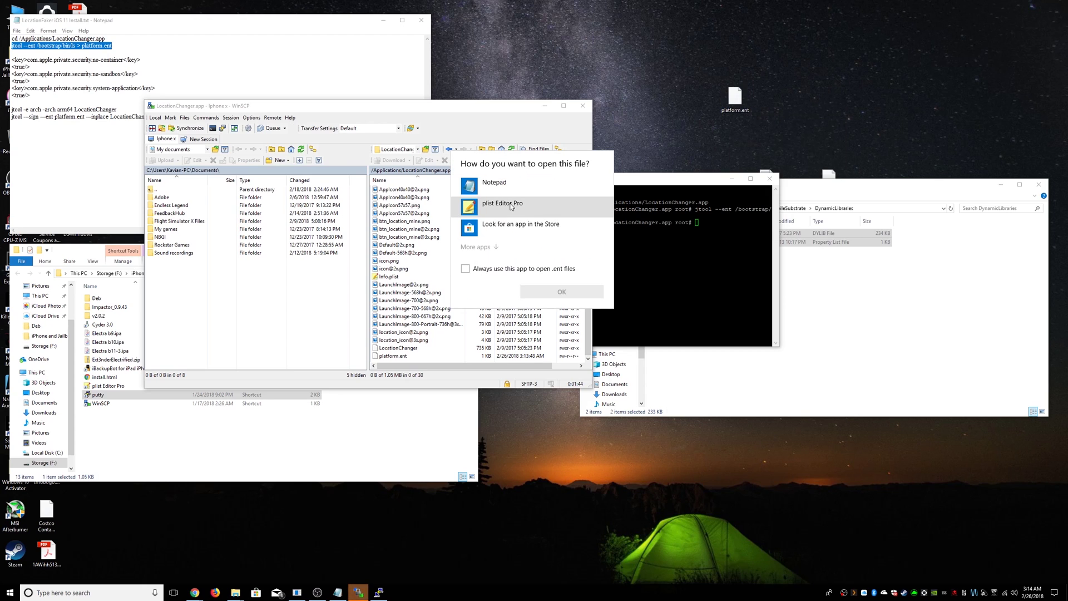
# - Open platform.ent in plist Editor Pro and copy the six entitlement lines from the notes
pyautogui.doubleClick(532, 206)
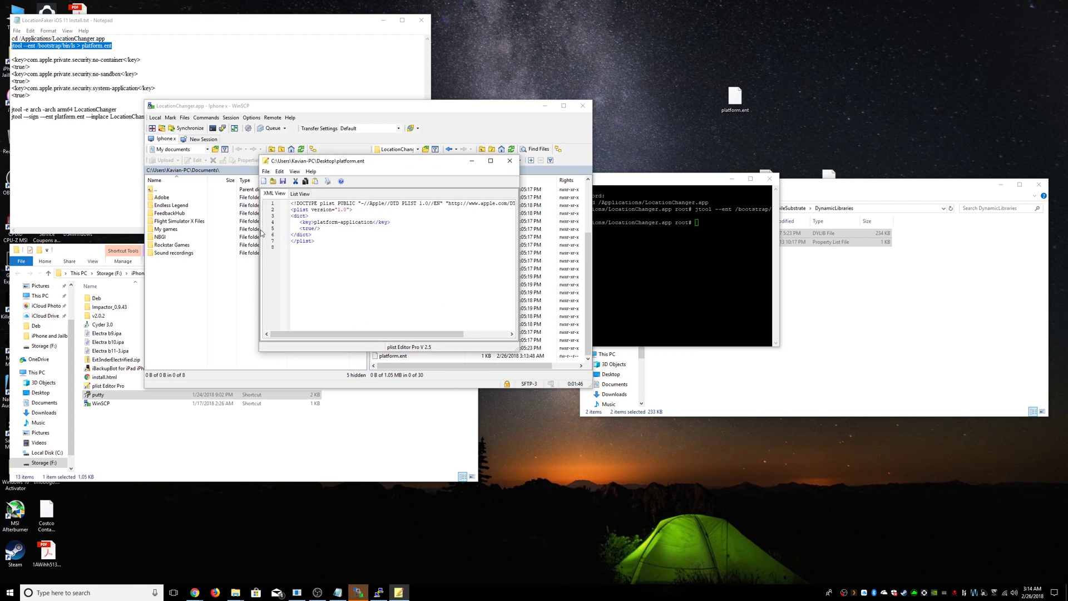
pyautogui.click(337, 592)
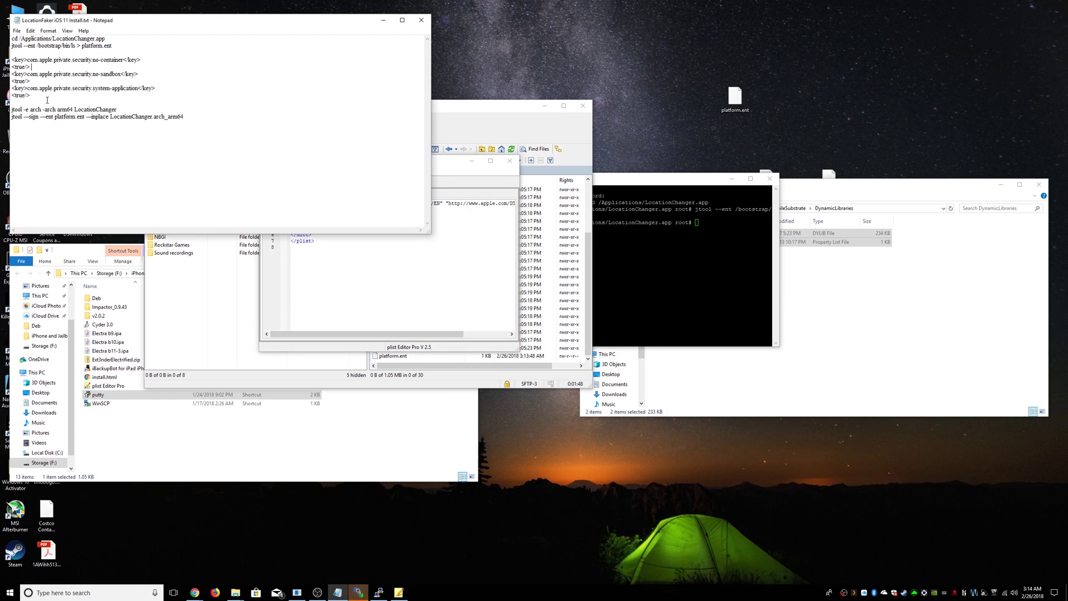
pyautogui.moveTo(45, 97); pyautogui.dragTo(11, 58)
pyautogui.rightClick(16, 61)
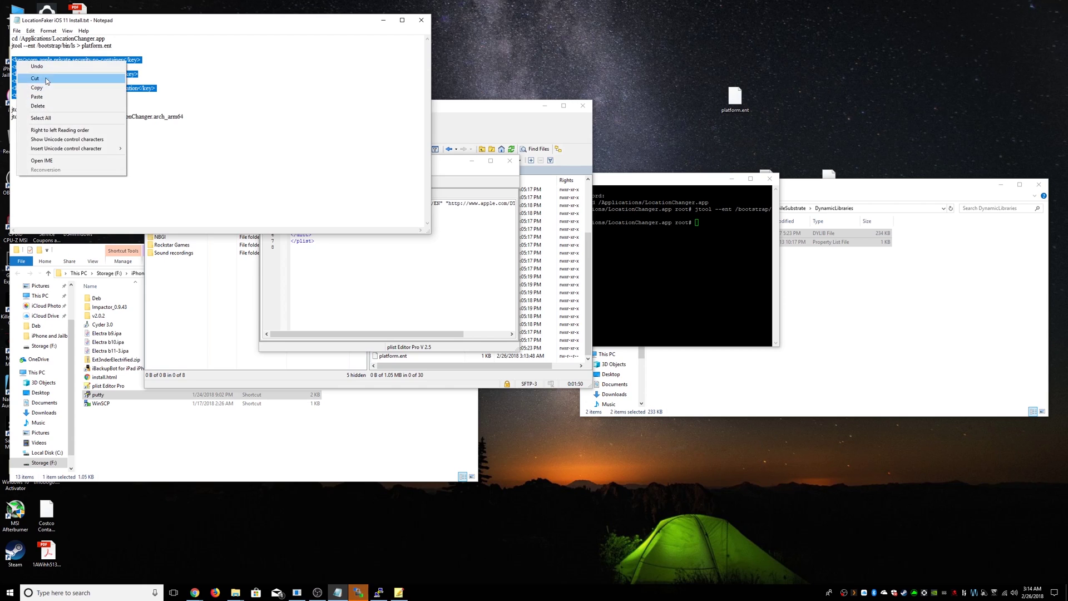
pyautogui.click(60, 92)
# - Paste the no-container, no-sandbox and system-application entitlements before </dict> and indent them
pyautogui.click(467, 301)
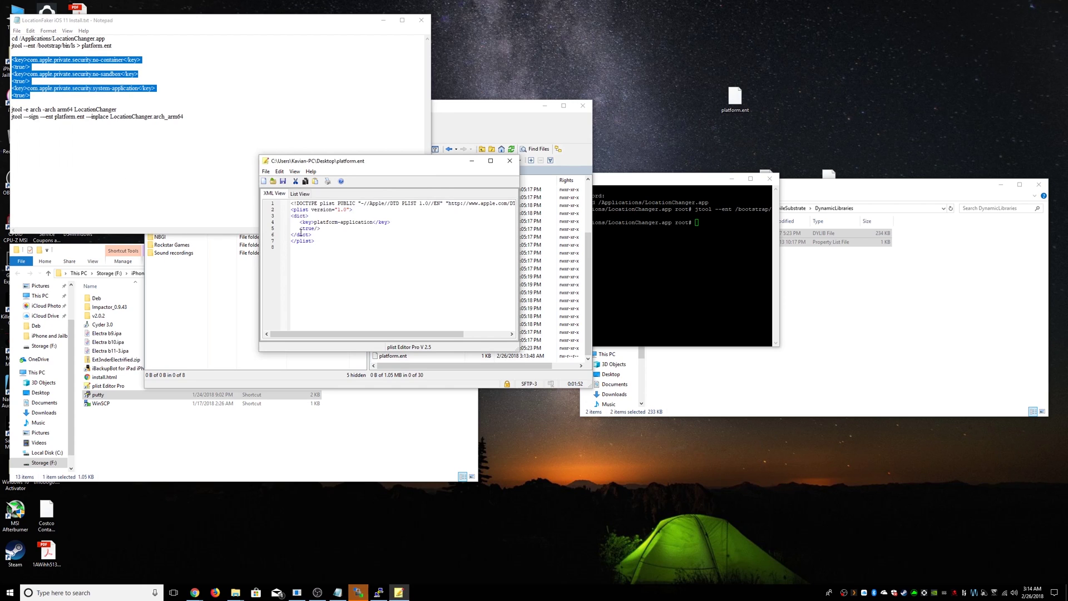
pyautogui.press('Up')
pyautogui.press('Up')
pyautogui.press('Return')
pyautogui.hotkey('ctrl', 'v')
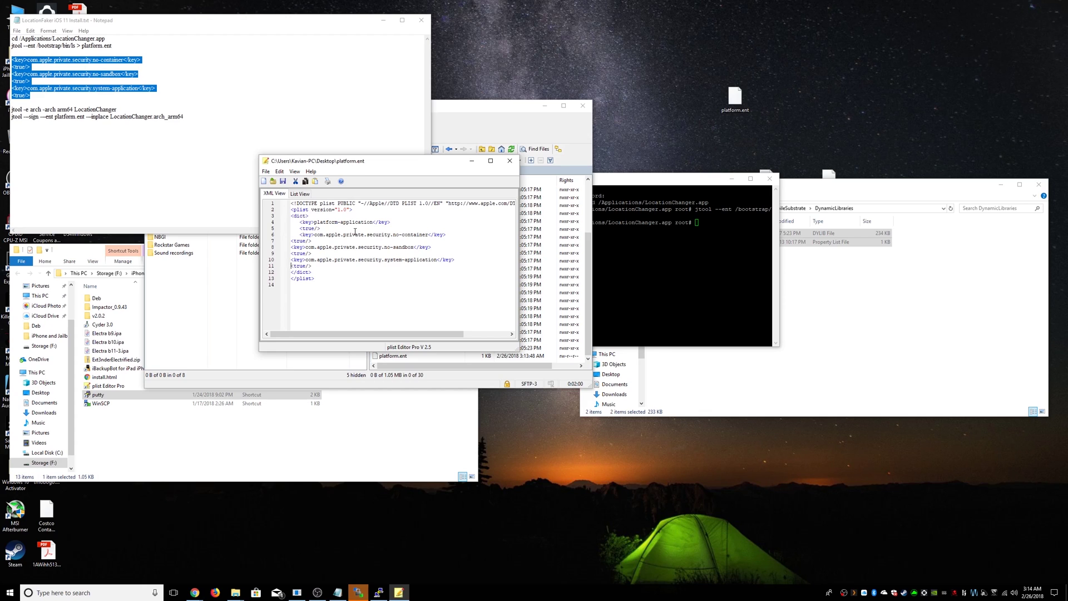
pyautogui.press('Tab')
pyautogui.press('Up')
pyautogui.press('Tab')
pyautogui.press('Up')
pyautogui.press('Tab')
pyautogui.press('Up')
pyautogui.press('Tab')
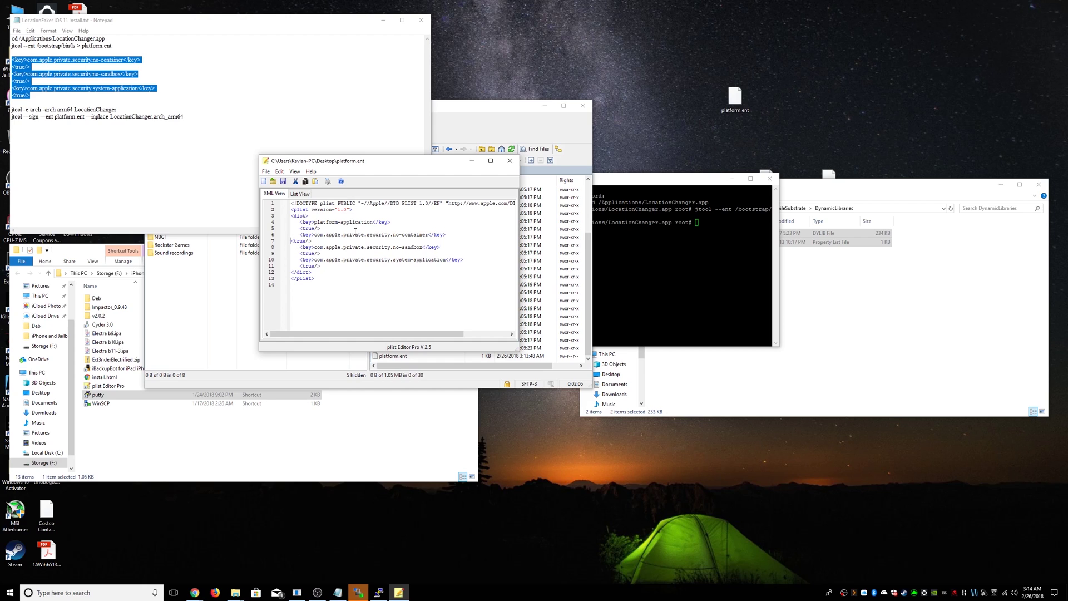
pyautogui.press('Tab')
# - Close the editor and upload platform.ent over the phone's copy, confirming the overwrite
pyautogui.click(510, 162)
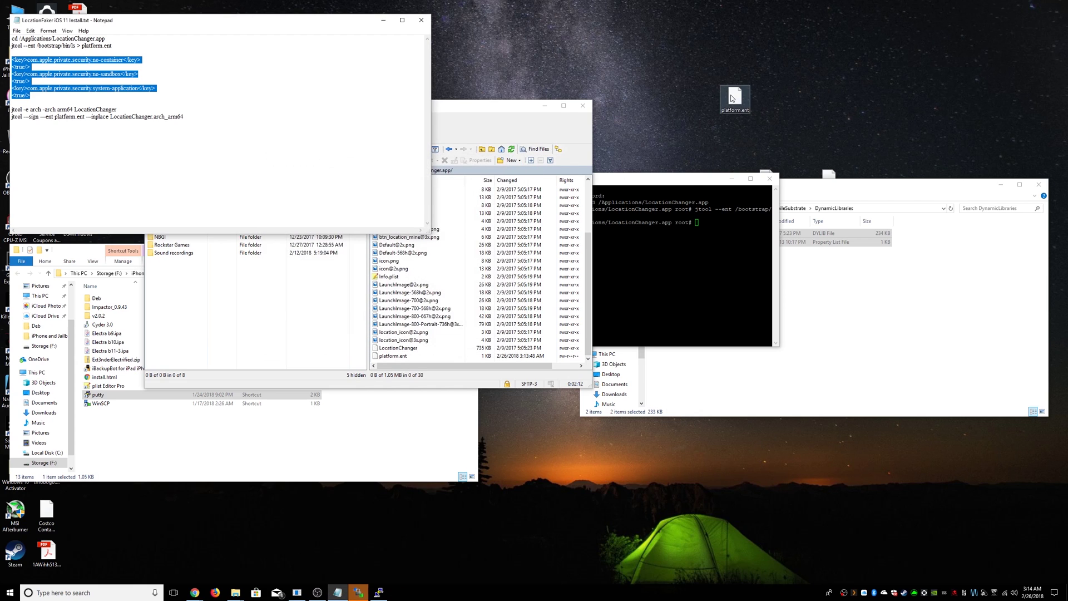
pyautogui.moveTo(733, 98); pyautogui.dragTo(456, 348)
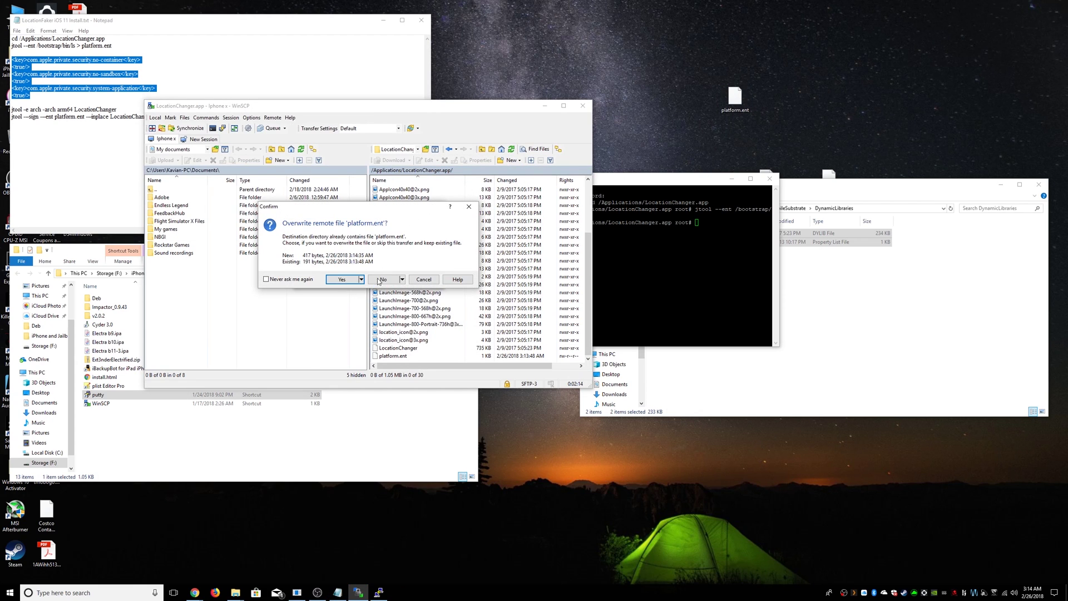
pyautogui.click(342, 280)
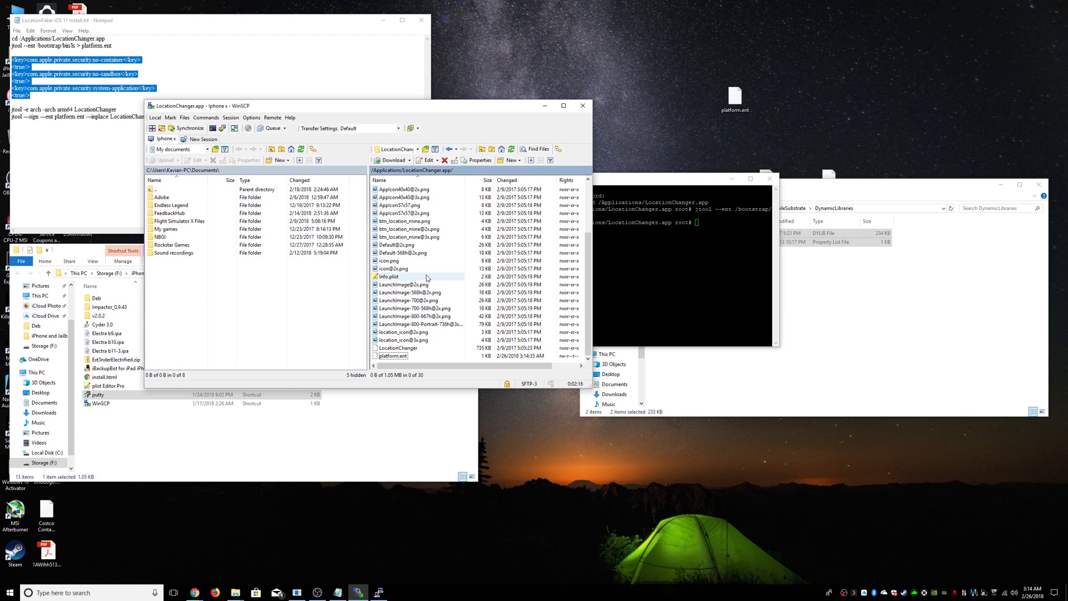
# - Run 'jtool -e arch -arch arm64 LocationChanger' to extract the arm64 slice
pyautogui.click(72, 89)
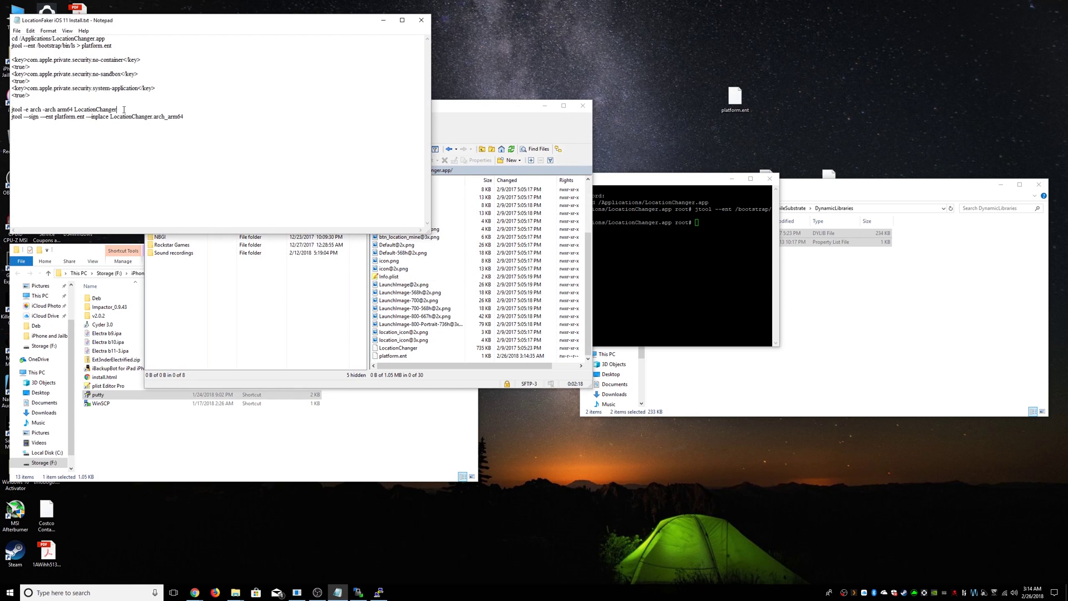
pyautogui.moveTo(12, 110); pyautogui.dragTo(116, 110)
pyautogui.rightClick(22, 109)
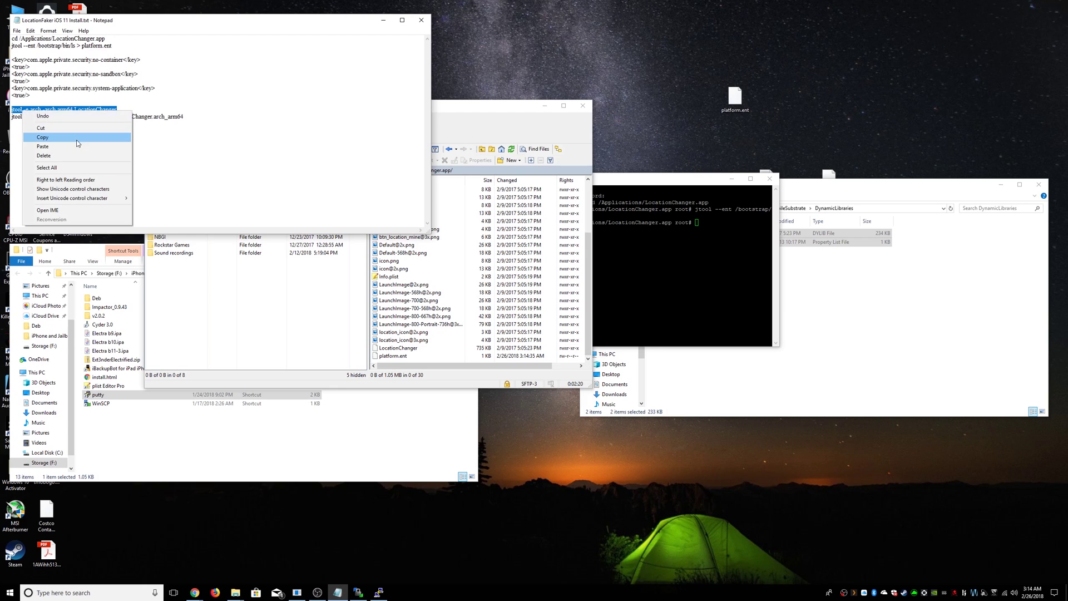
pyautogui.click(45, 137)
pyautogui.click(379, 592)
pyautogui.press('shift+Insert')
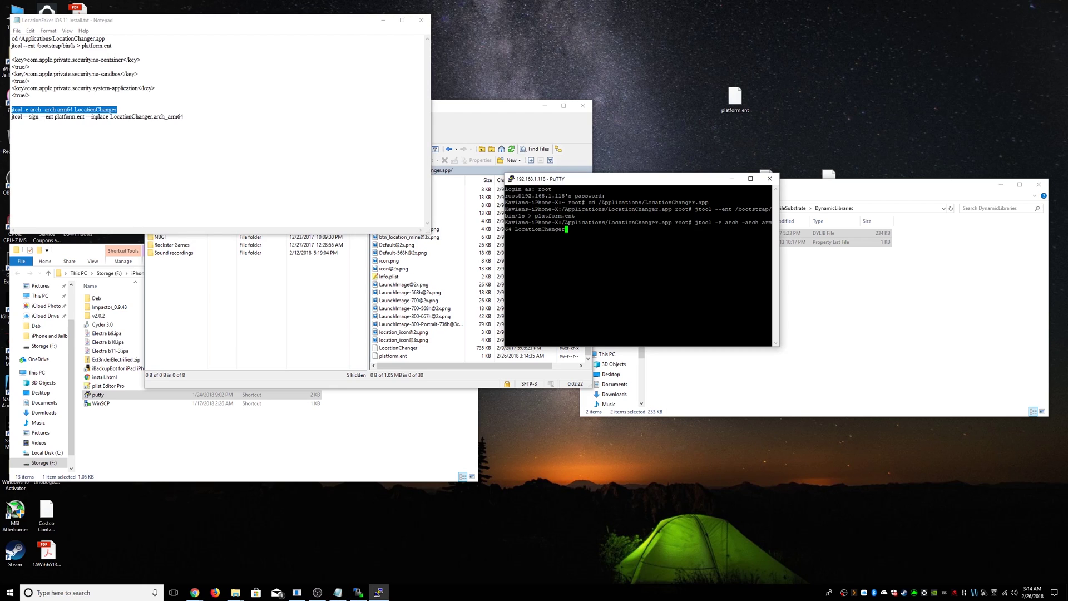
pyautogui.press('Return')
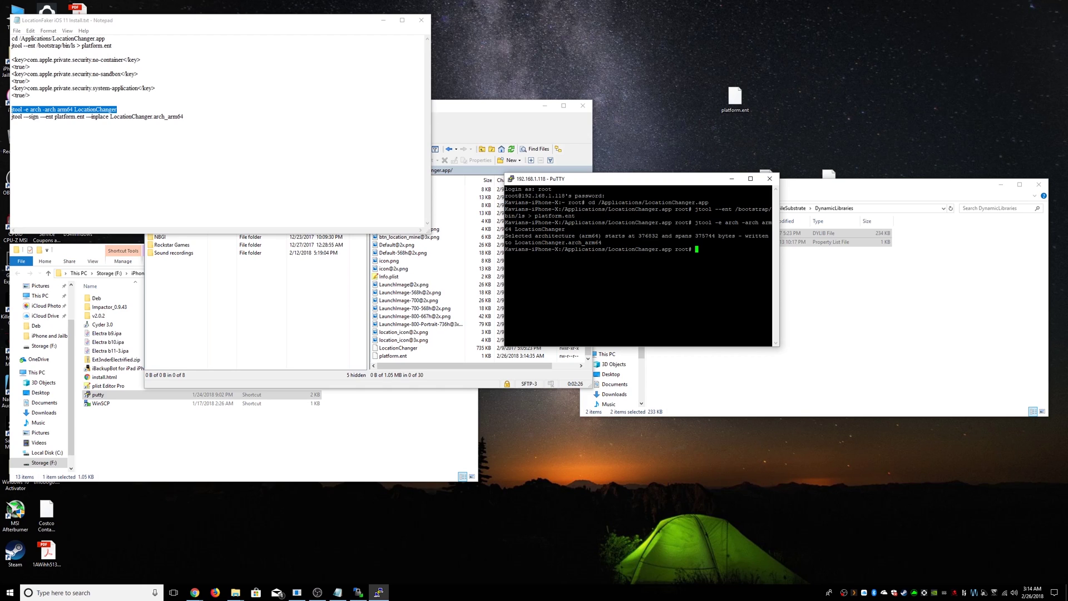
# - Sign LocationChanger.arch_arm64 in place with platform.ent, retyping the jtool --sign command with plain hyphens
pyautogui.click(210, 188)
pyautogui.moveTo(189, 116); pyautogui.dragTo(11, 116)
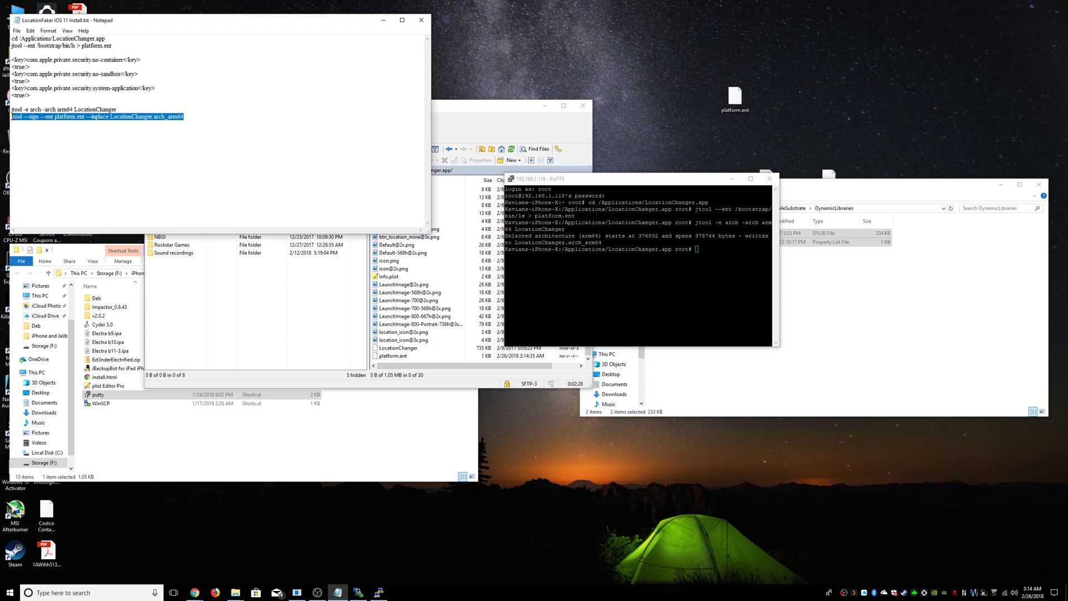
pyautogui.rightClick(31, 119)
pyautogui.click(50, 145)
pyautogui.hotkey('alt', 'Tab')
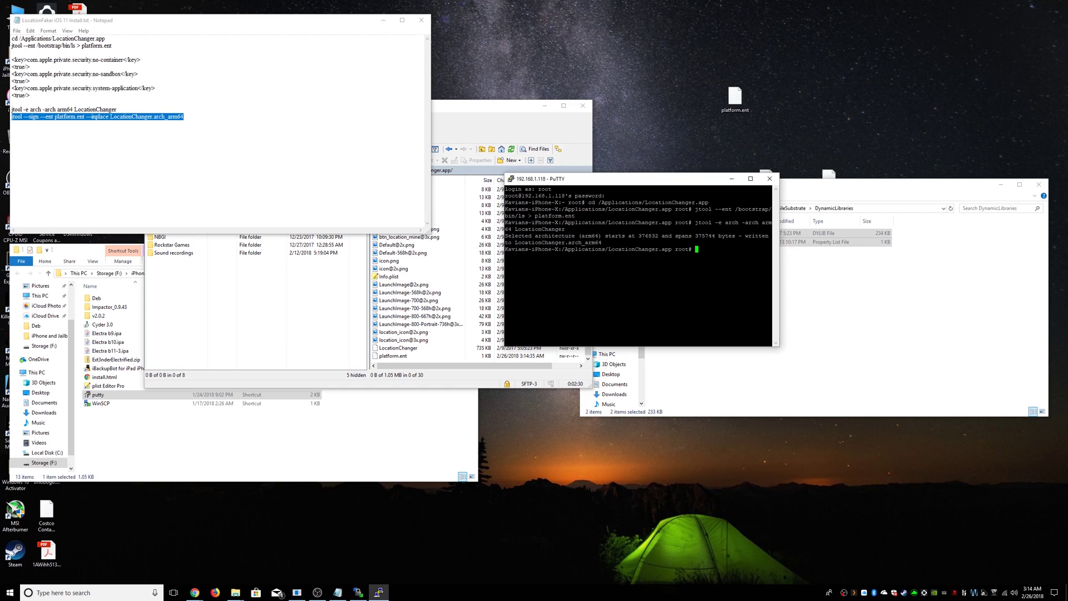
pyautogui.press('shift+Insert')
pyautogui.press('Return')
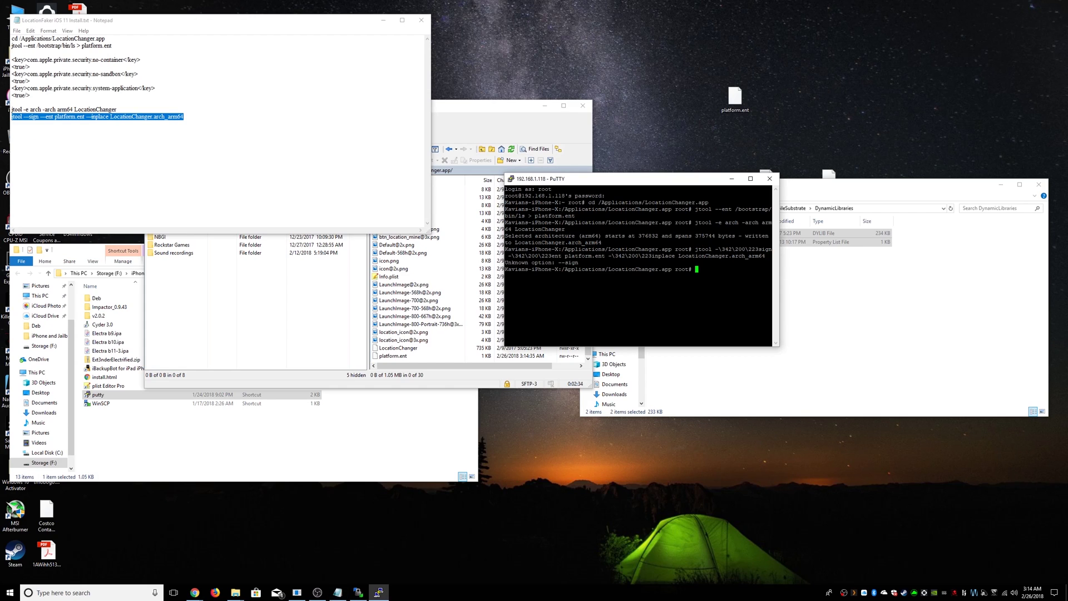
pyautogui.press('Up')
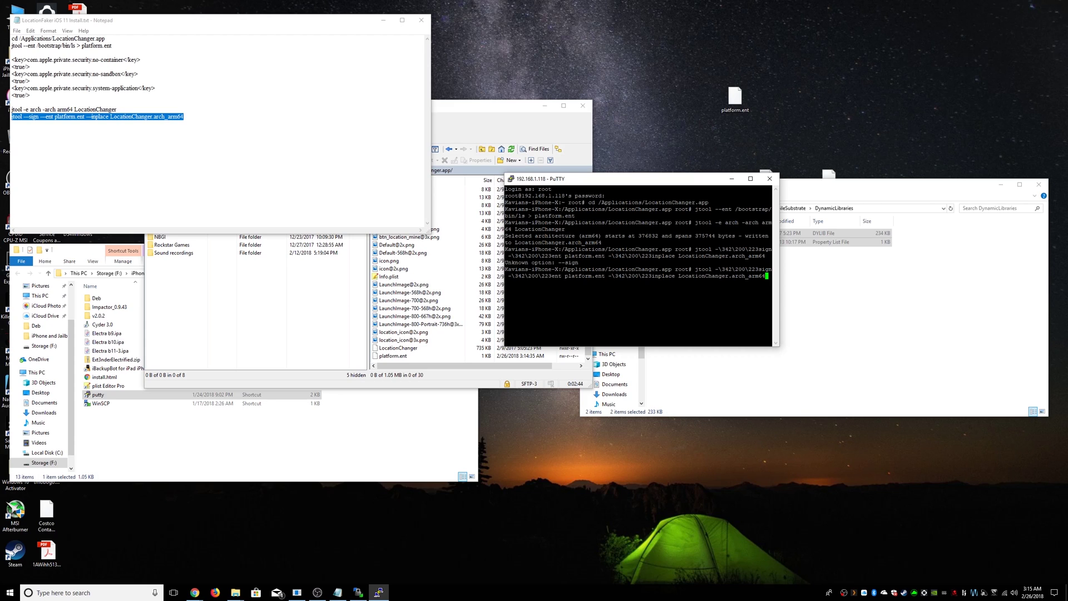
pyautogui.press('Return')
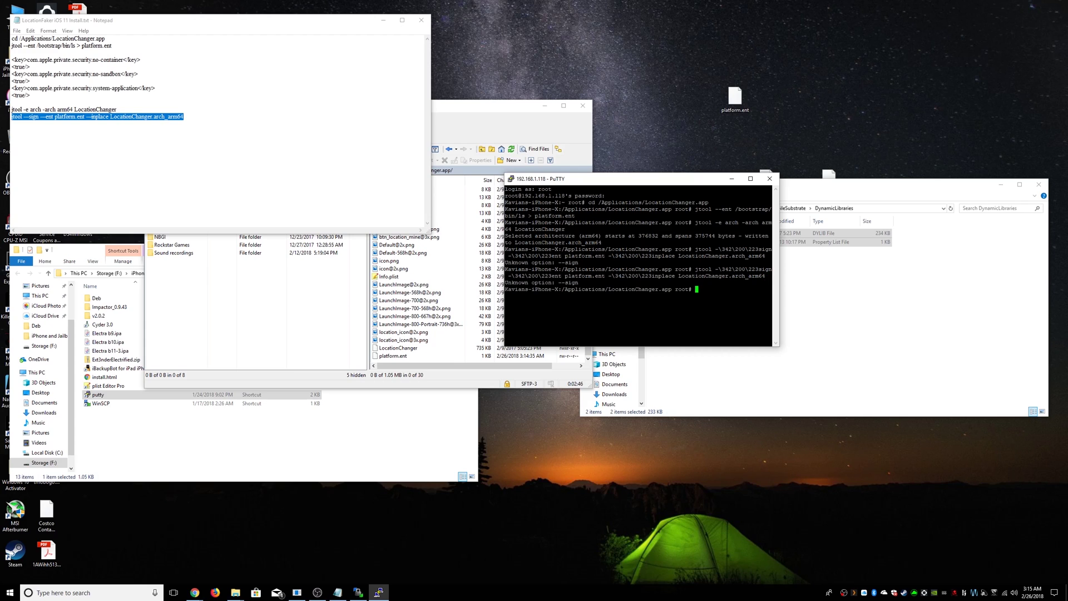
pyautogui.write('jtool --sign --ent platform.ent --inplace Location')
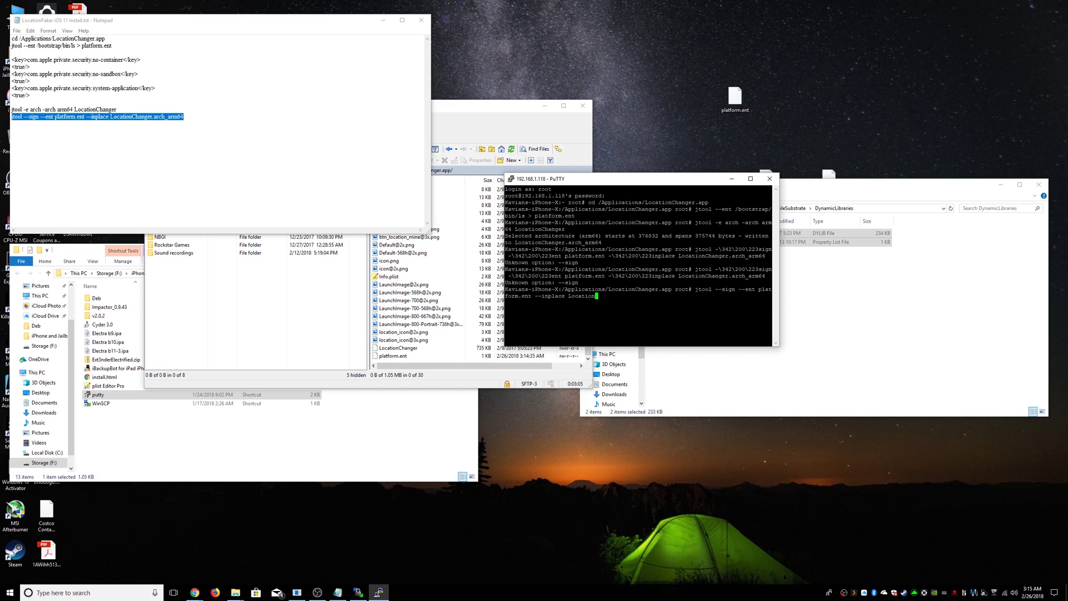
pyautogui.write('Changer.arch_arm64')
pyautogui.press('Return')
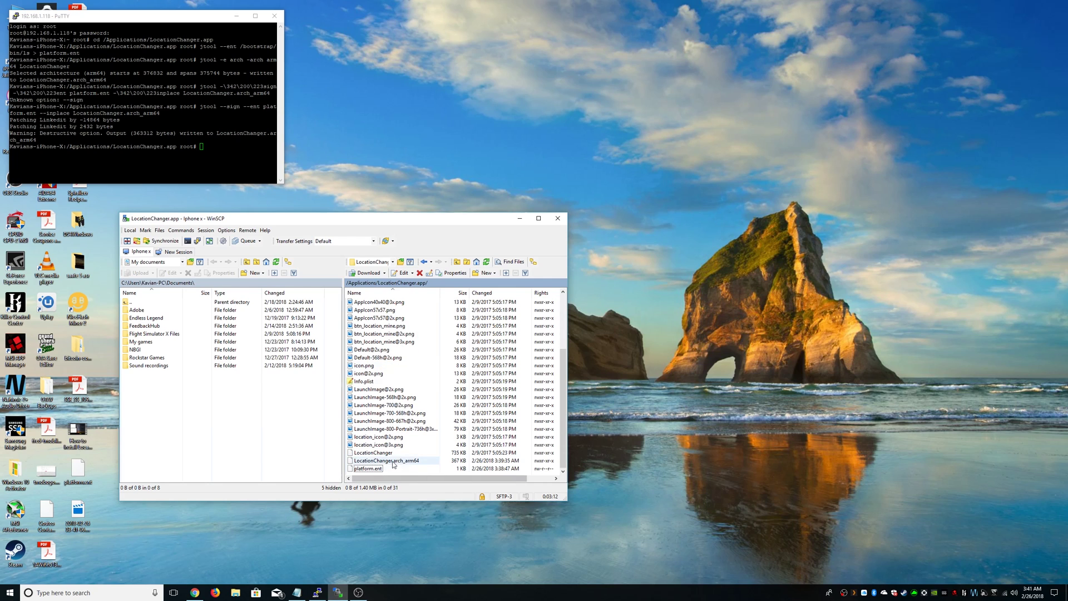
# - Delete the original LocationChanger binary and start renaming LocationChanger.arch_arm64 to LocationChanger
pyautogui.click(384, 461)
pyautogui.click(382, 454)
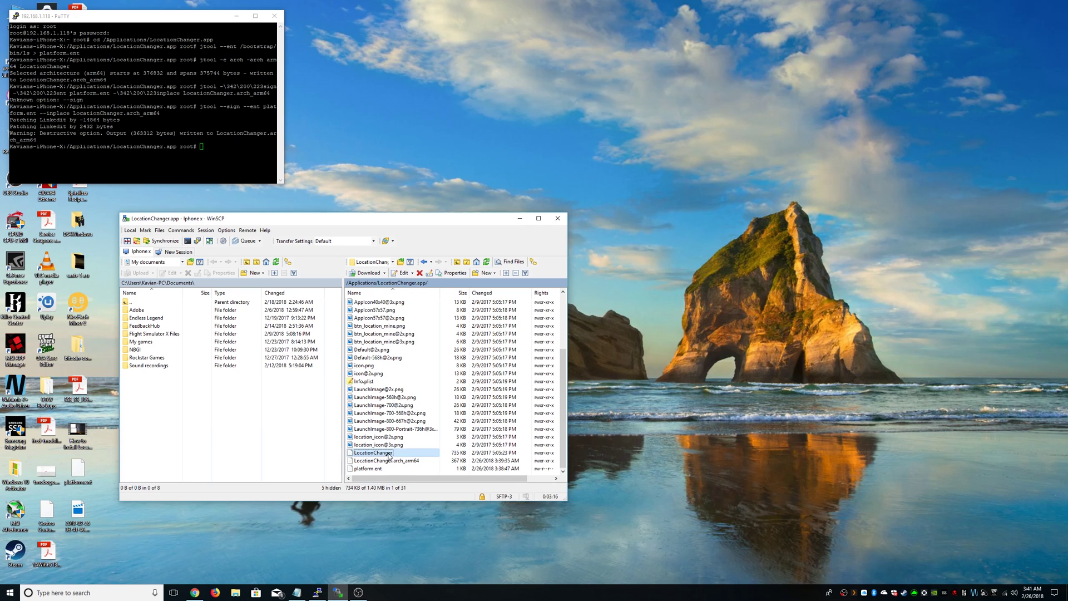
pyautogui.press('Delete')
pyautogui.press('Return')
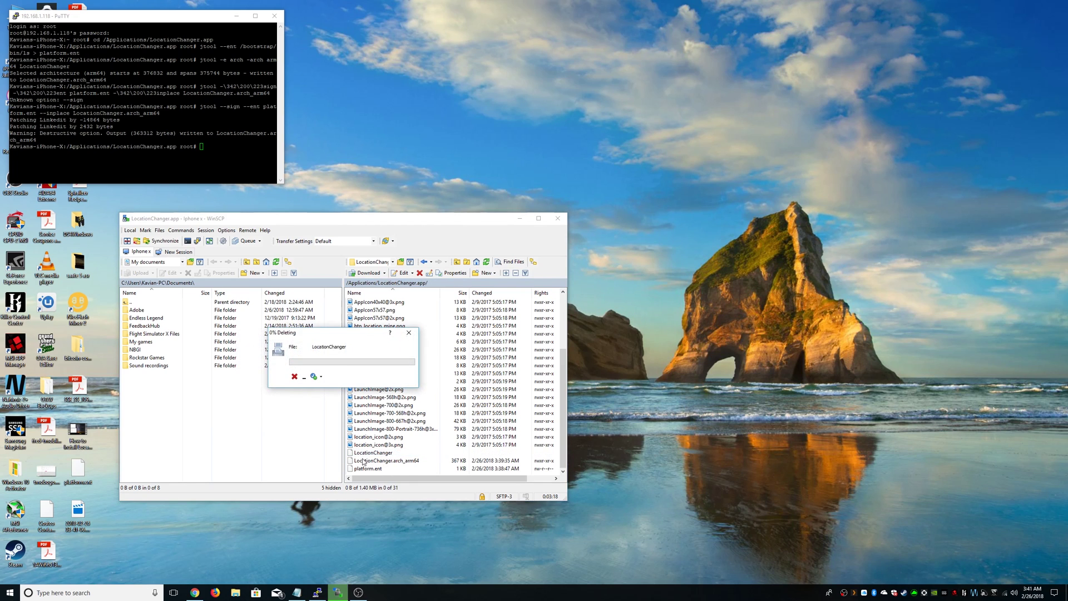
pyautogui.click(410, 462)
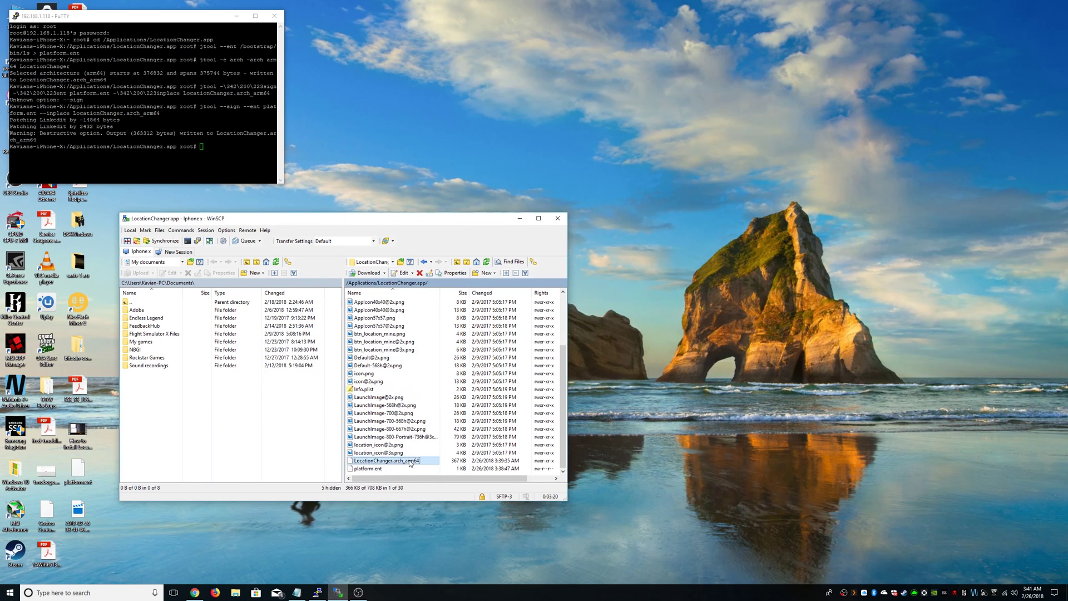
pyautogui.click(410, 462)
pyautogui.press('Right')
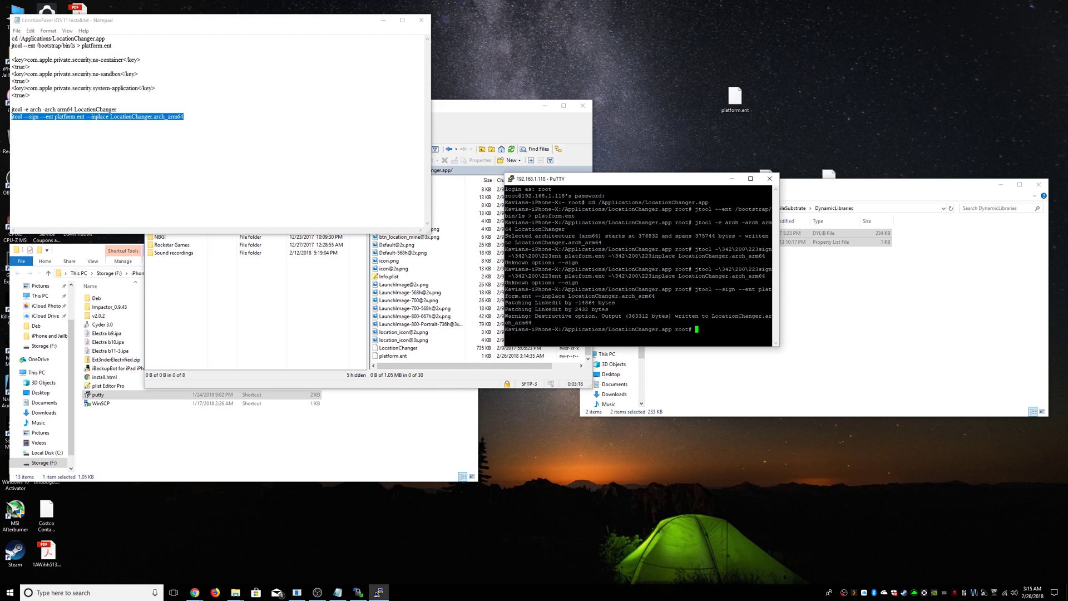
# - Run 'uicache', then 'killall SpringBoard -9' so the iPhone reloads the re-signed LocationChanger
pyautogui.write('uicache')
pyautogui.press('Return')
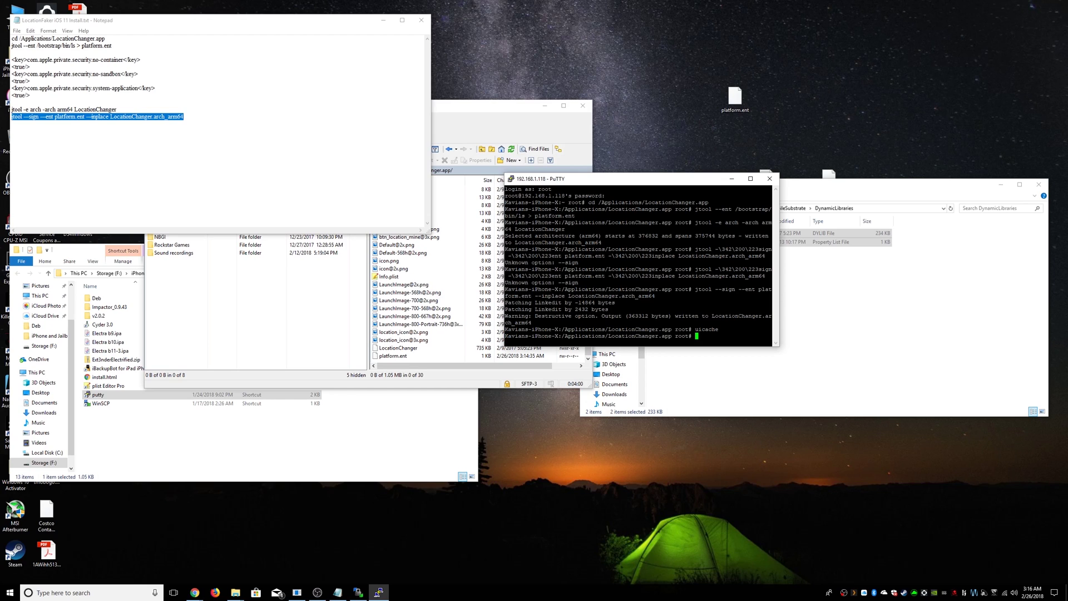
pyautogui.write('killall SpringBoard -9')
pyautogui.press('Return')
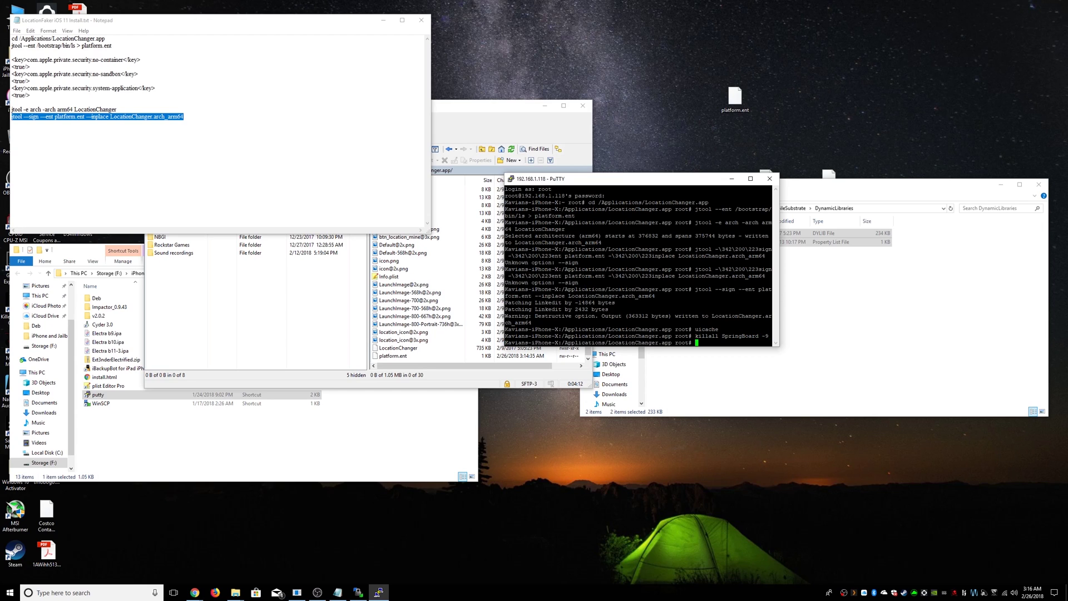